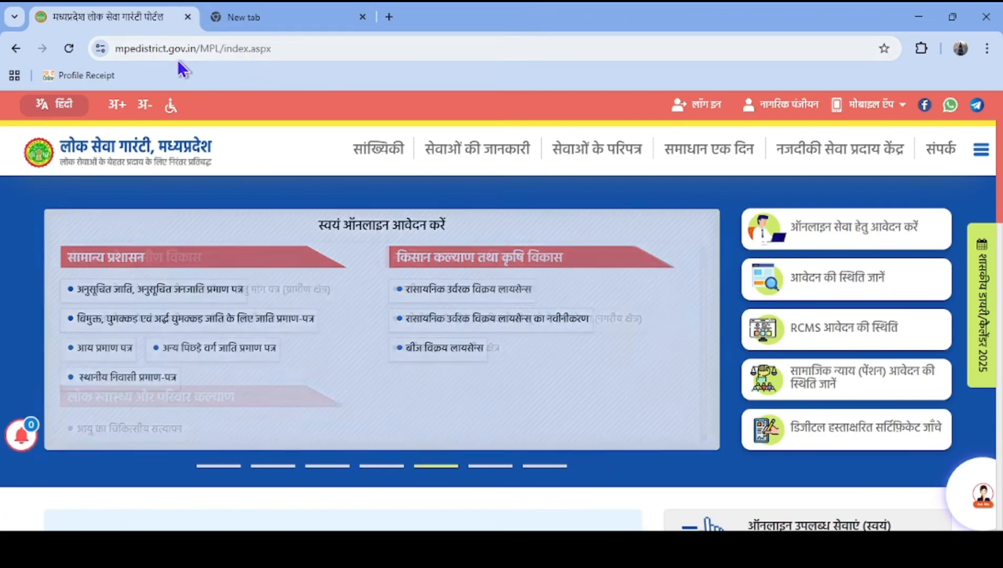
# - Open the MP-E-District portal from a Google search for mp e district in a new tab
pyautogui.click(249, 17)
pyautogui.click(253, 53)
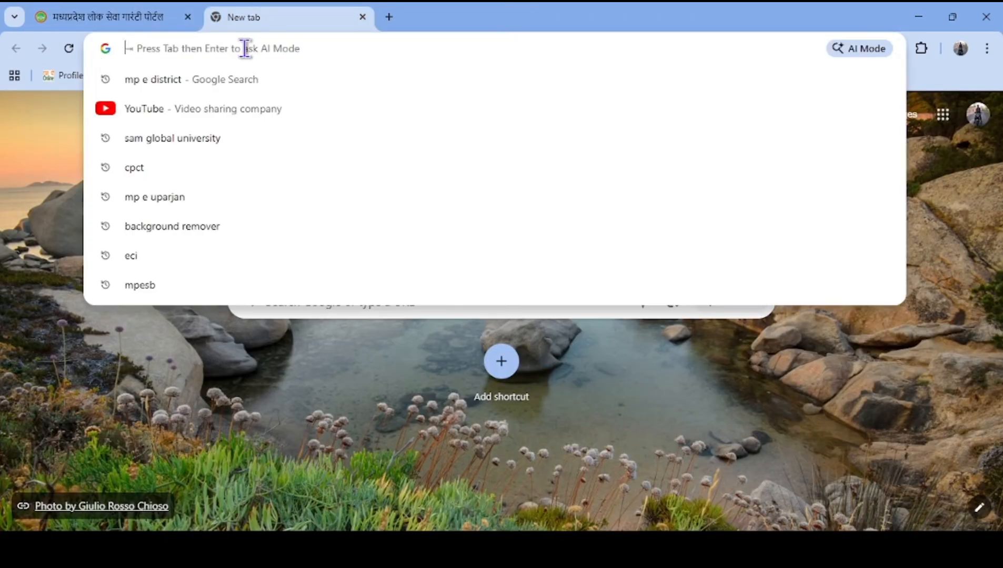
pyautogui.click(226, 77)
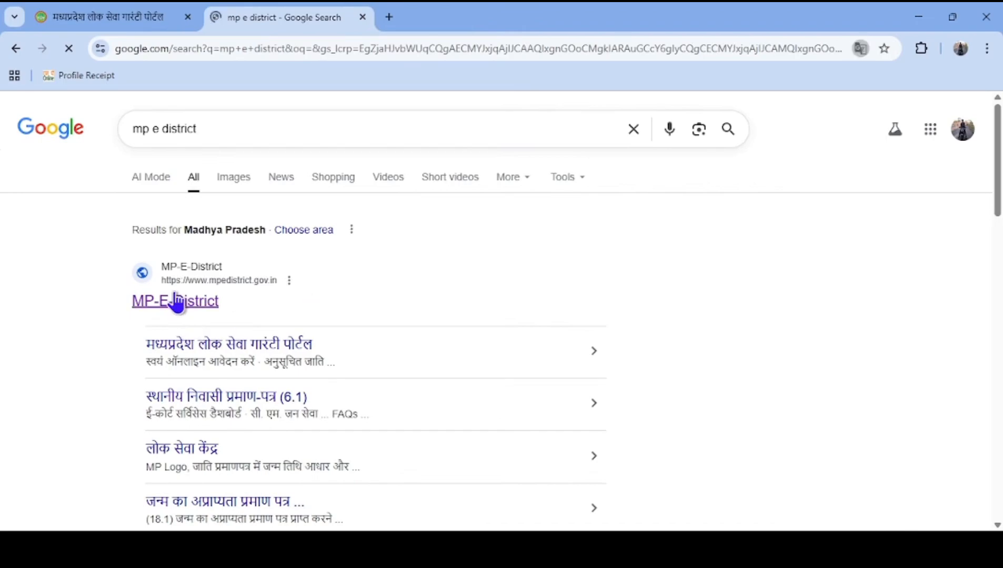
pyautogui.click(186, 308)
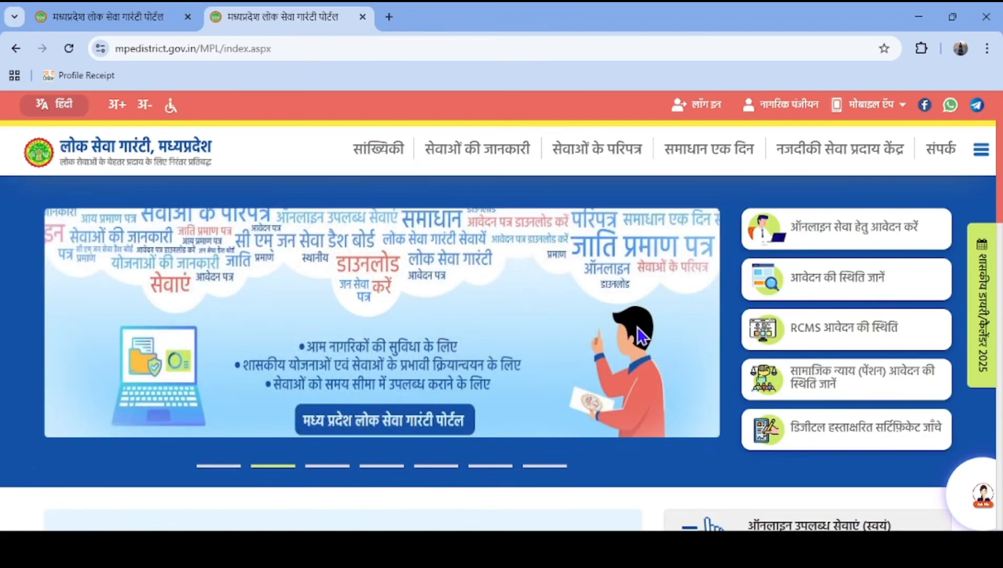
# - Open the स्थानीय निवासी प्रमाण-पत्र (6.1) service from the समाधान एक दिन सेवाएं list
pyautogui.scroll(-3, 522, 310)
pyautogui.scroll(-2, 522, 310)
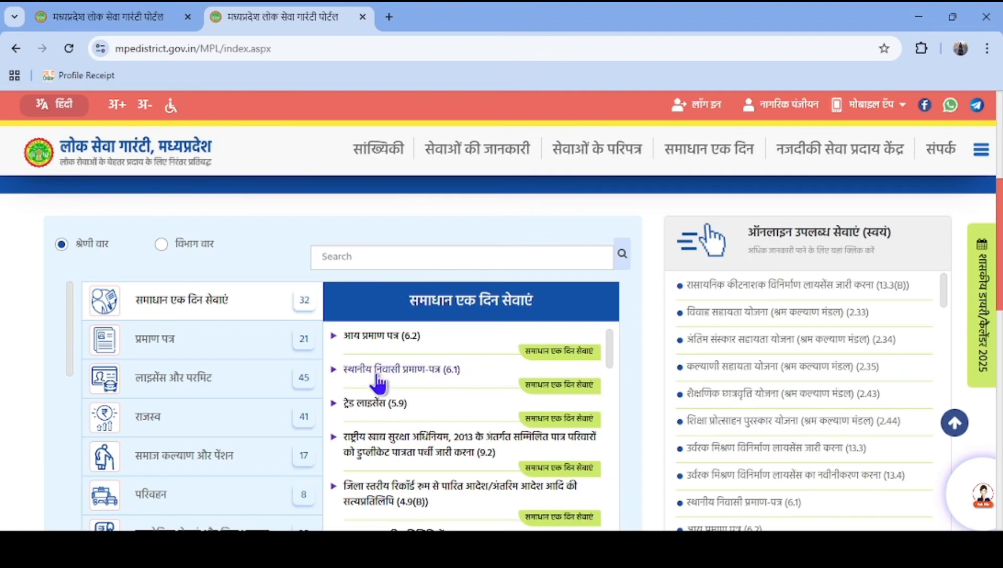
pyautogui.click(403, 372)
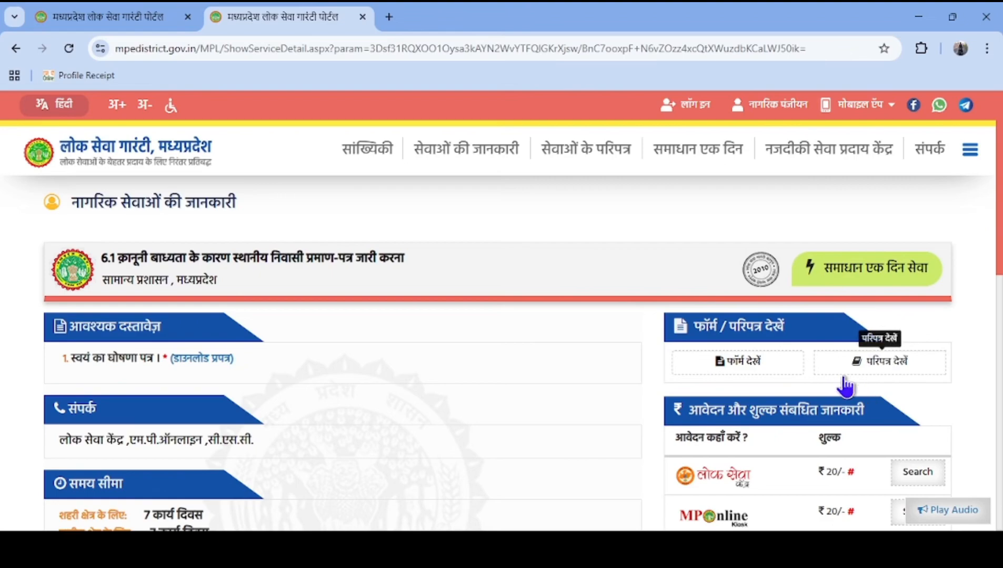
# - Choose to apply online for the domicile certificate through the free Online option
pyautogui.scroll(-2, 847, 386)
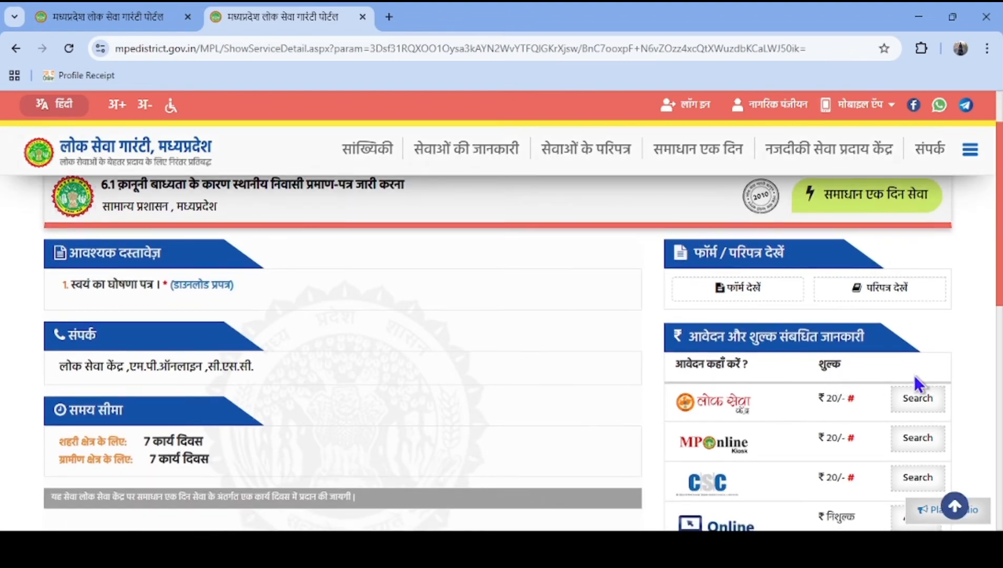
pyautogui.scroll(-1, 884, 388)
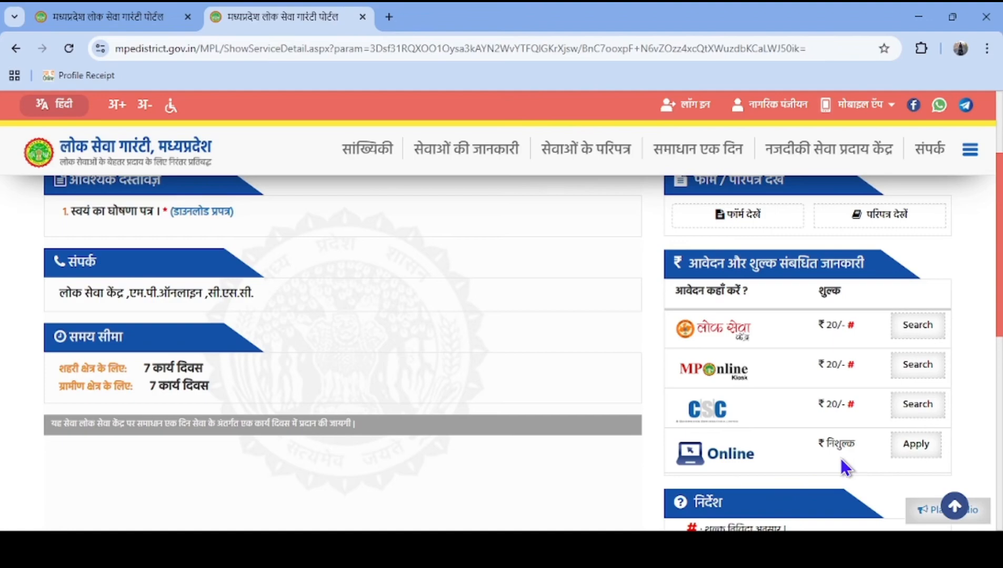
pyautogui.scroll(3, 800, 451)
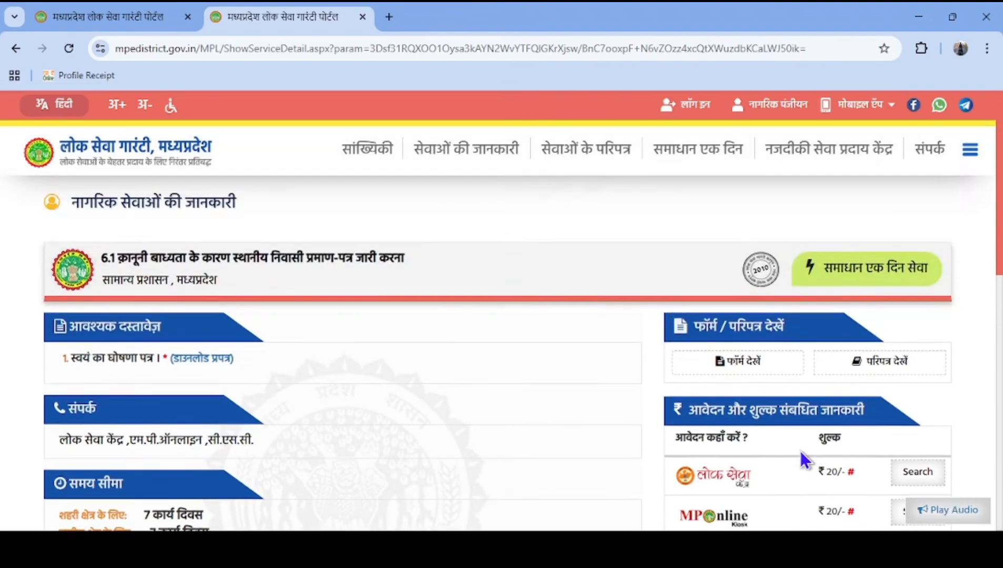
pyautogui.scroll(-1, 800, 451)
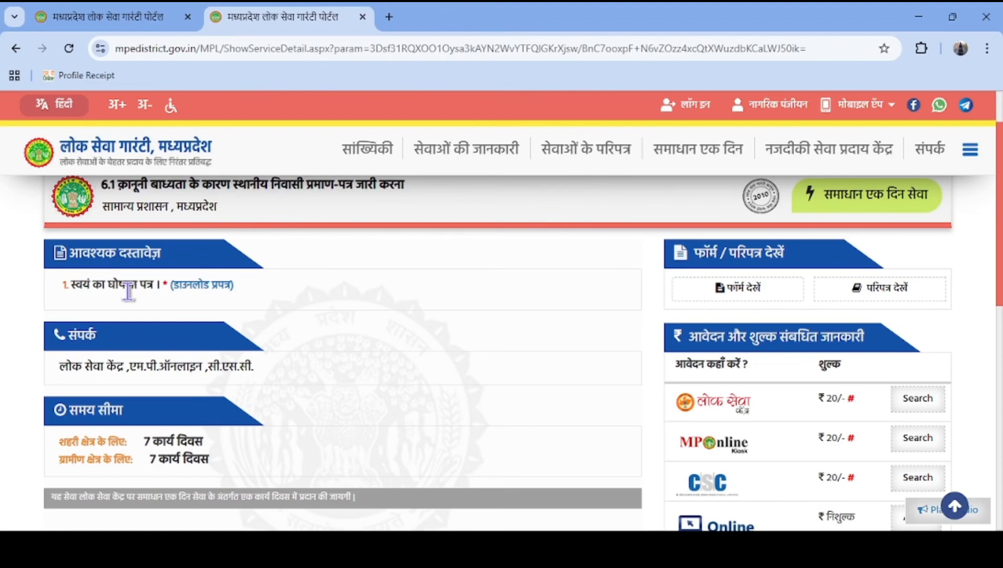
pyautogui.scroll(-4, 358, 317)
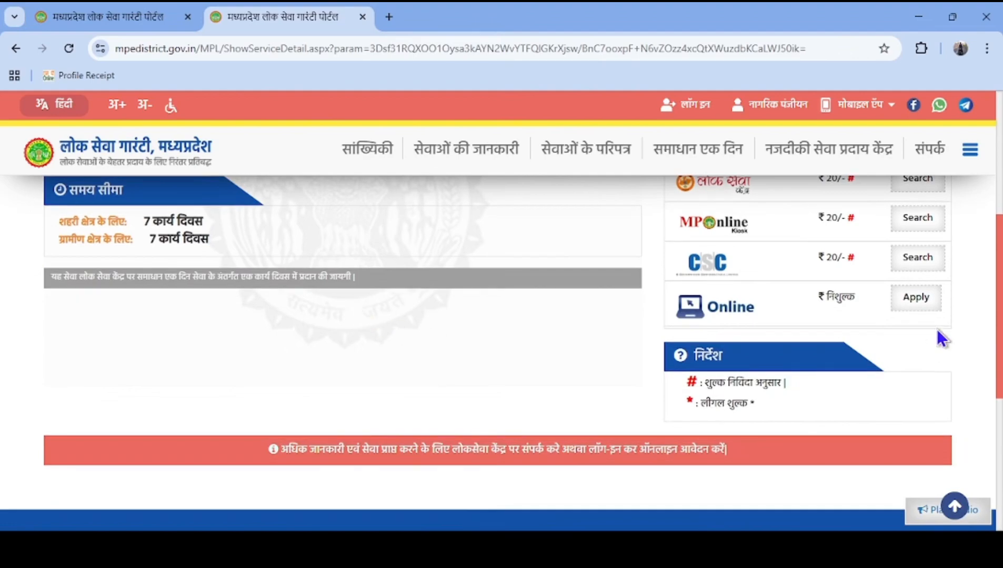
pyautogui.click(915, 298)
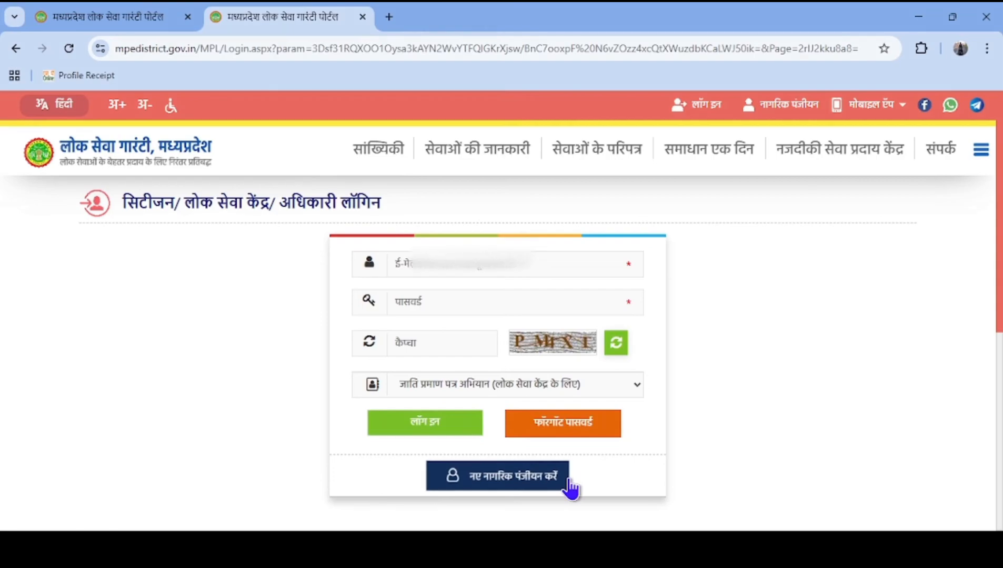
# - Enter the login e-mail address and the account password on the citizen login form
pyautogui.click(522, 260)
pyautogui.write('...')
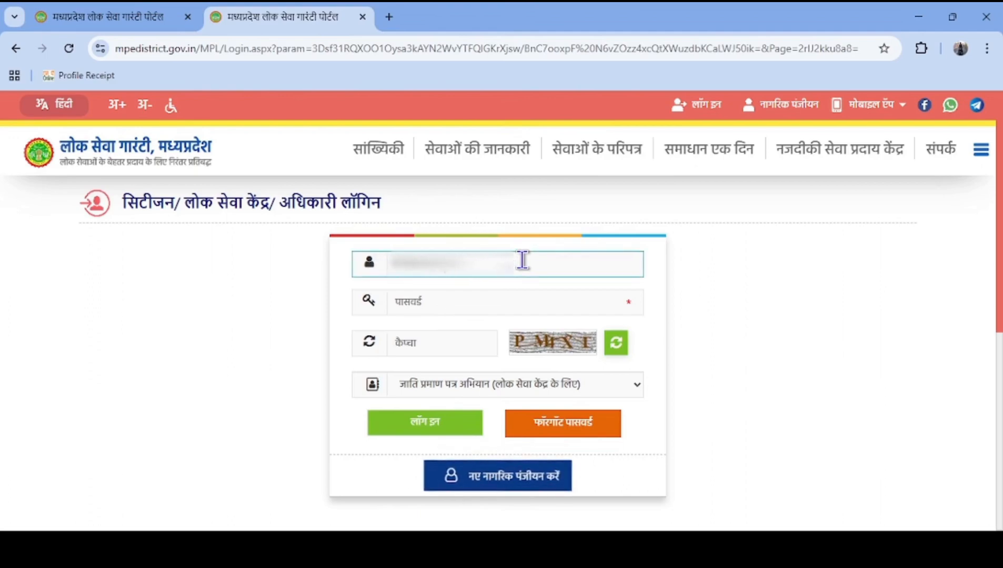
pyautogui.click(483, 302)
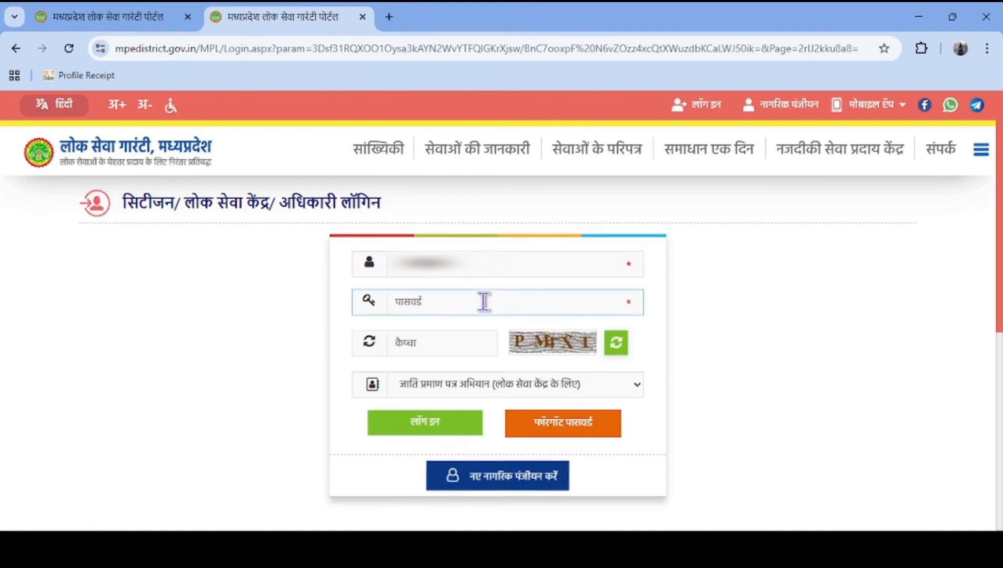
pyautogui.write('***********')
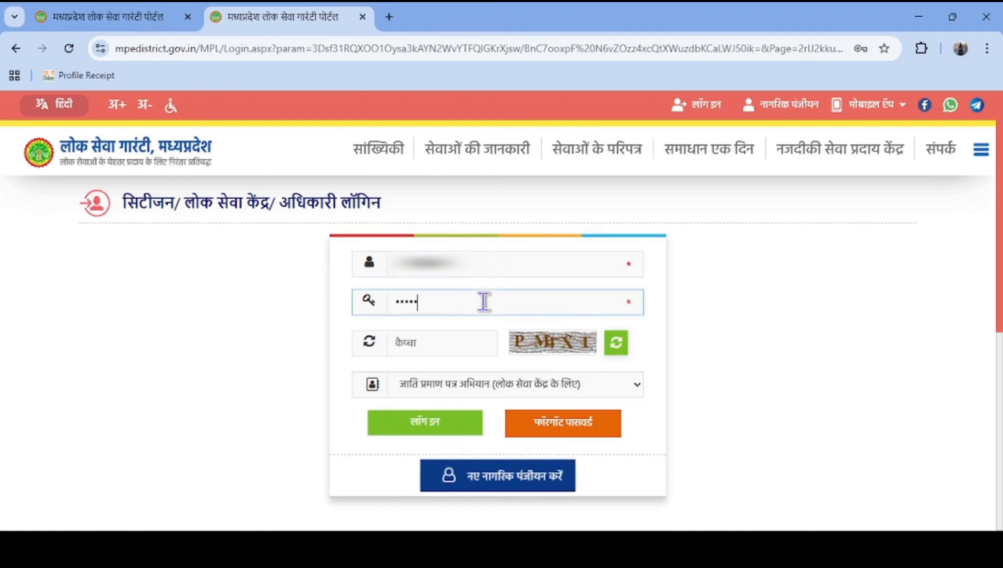
pyautogui.write('**')
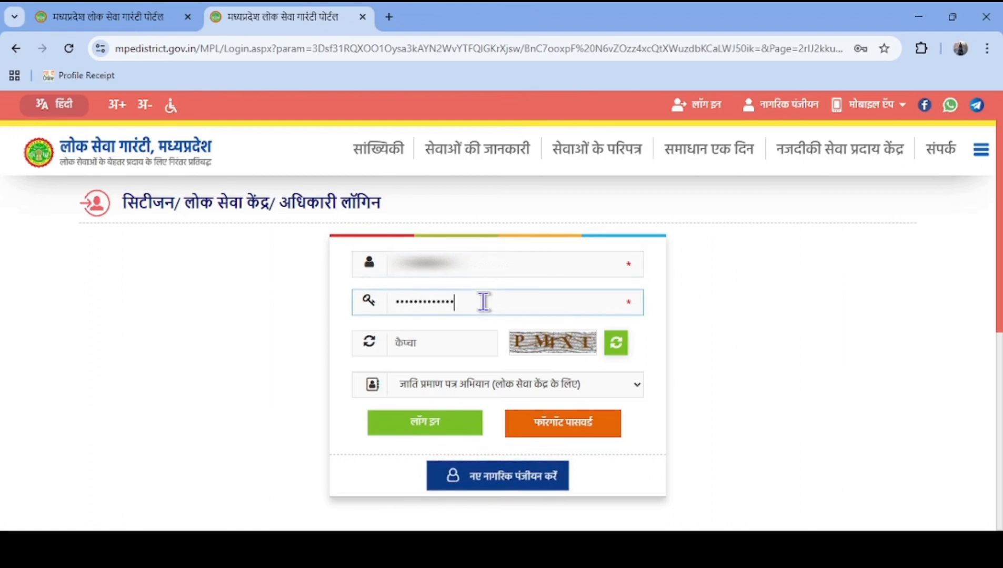
# - Enter the captcha shown beside the field and log in
pyautogui.click(413, 344)
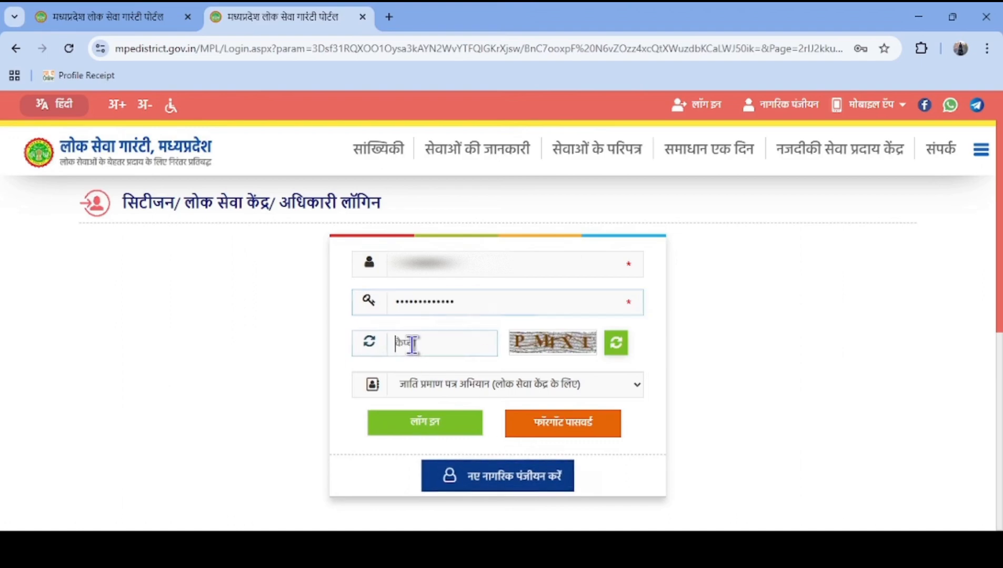
pyautogui.write('Mr')
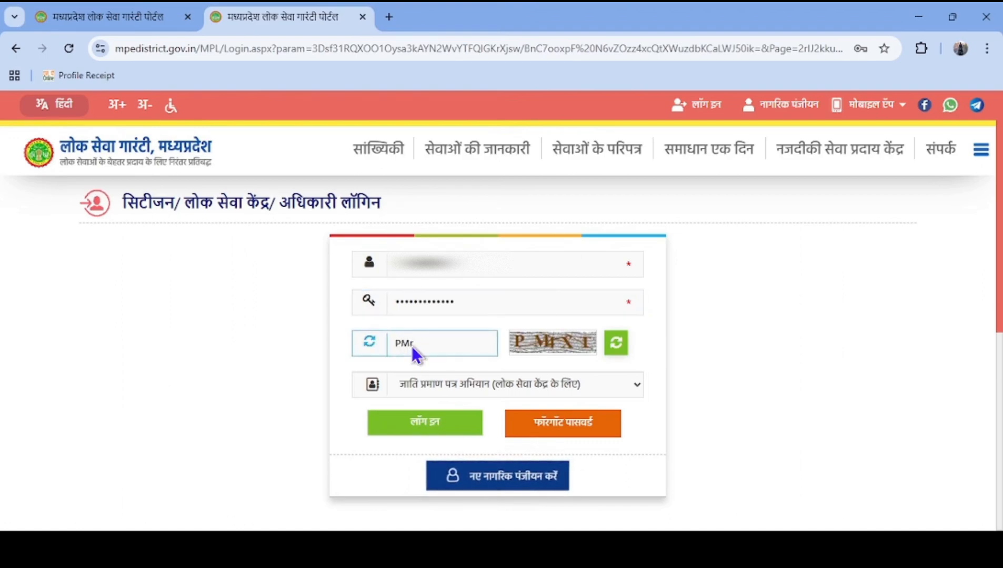
pyautogui.write('X')
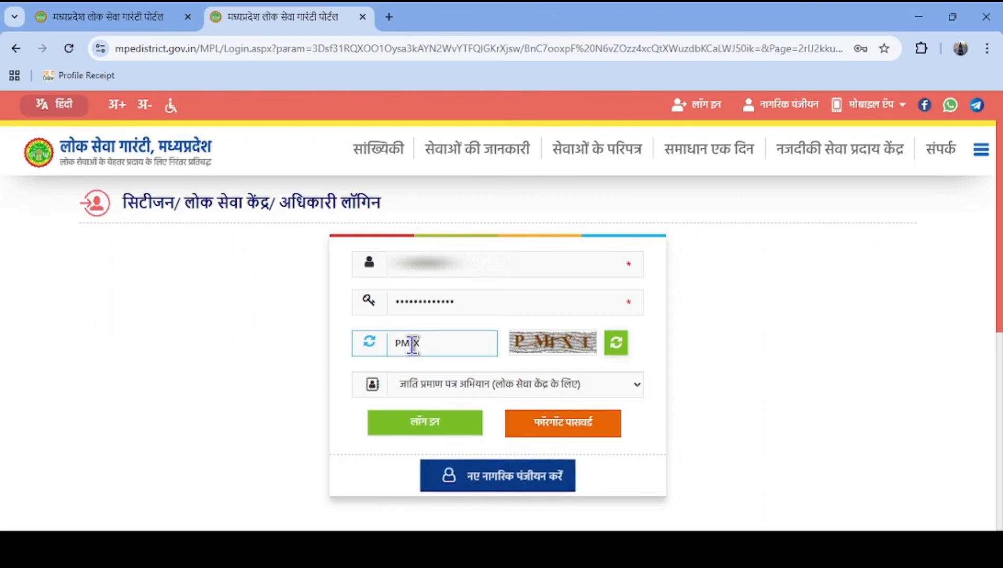
pyautogui.write('T')
pyautogui.click(445, 440)
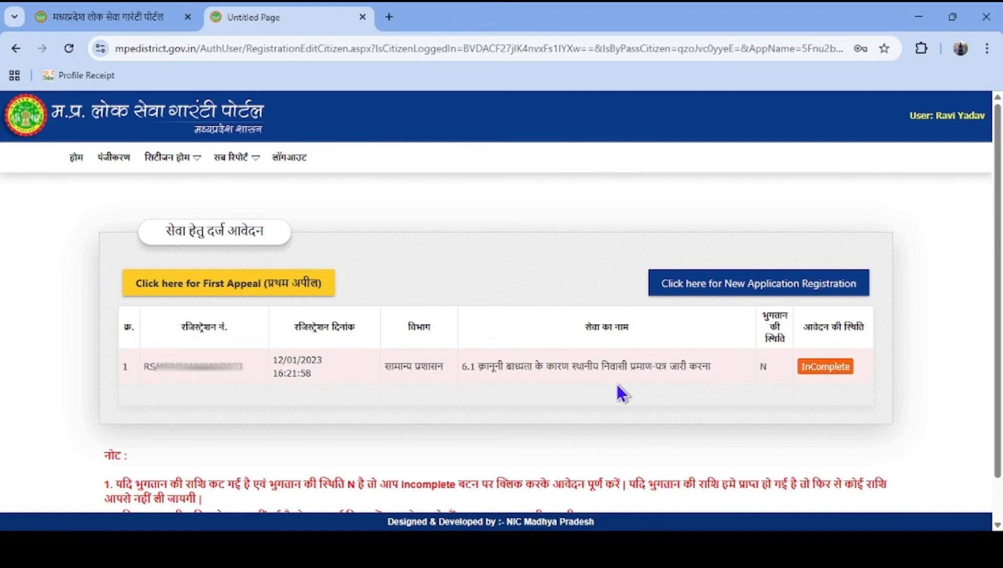
# - Start a new application registration from the registered applications page
pyautogui.scroll(-1, 587, 387)
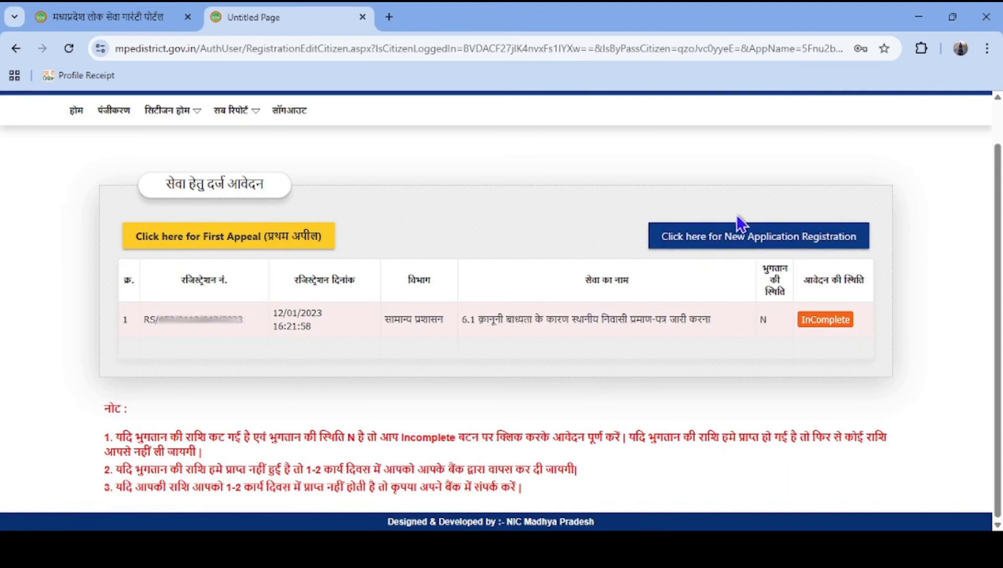
pyautogui.click(778, 249)
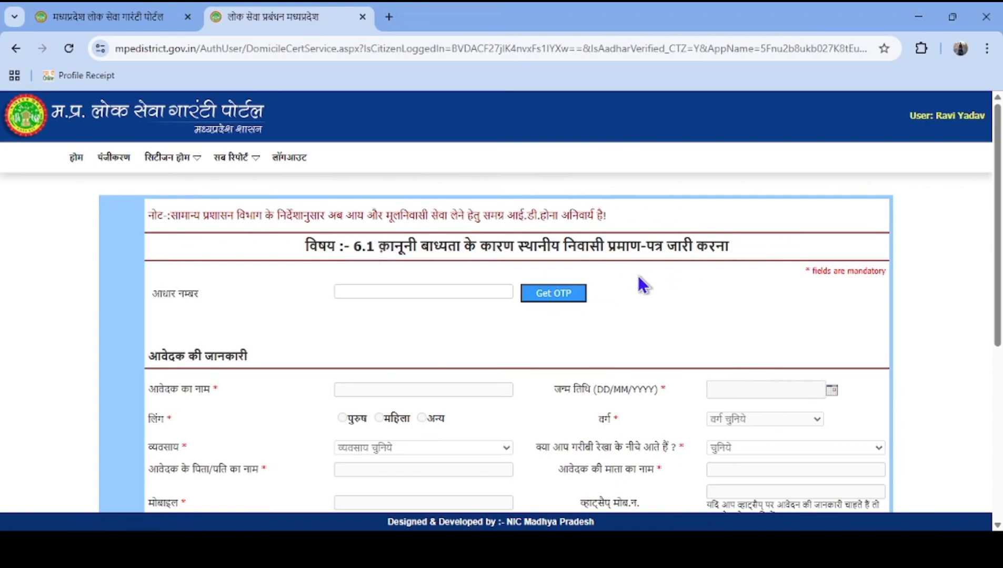
# - Enter the applicant's Aadhaar number and request an OTP for it
pyautogui.scroll(-3, 397, 274)
pyautogui.scroll(2, 235, 243)
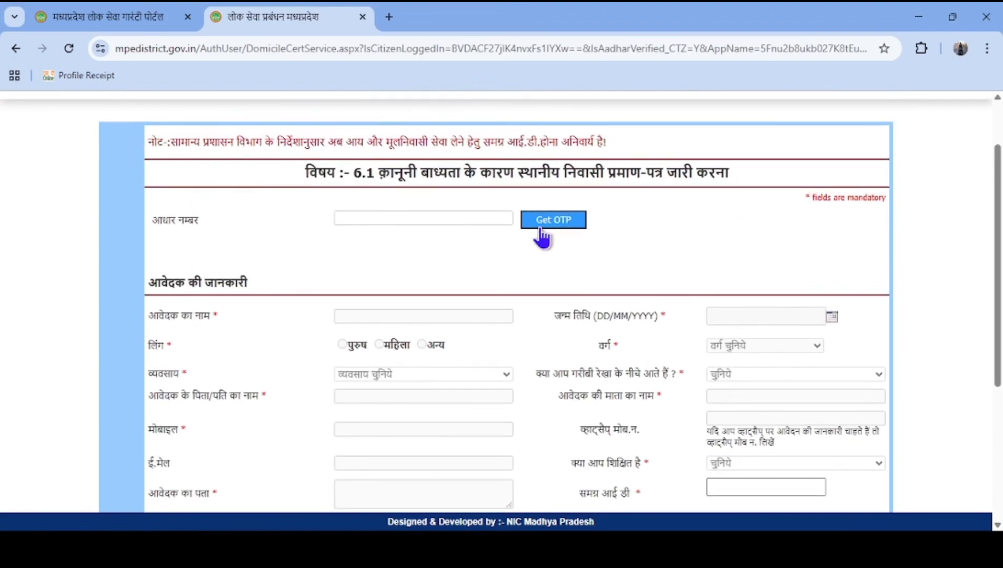
pyautogui.click(453, 211)
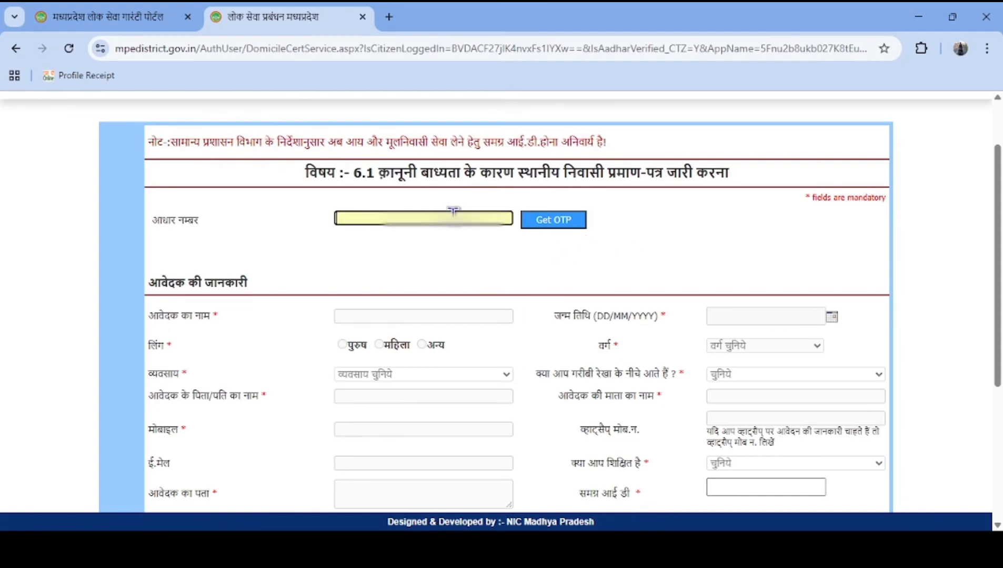
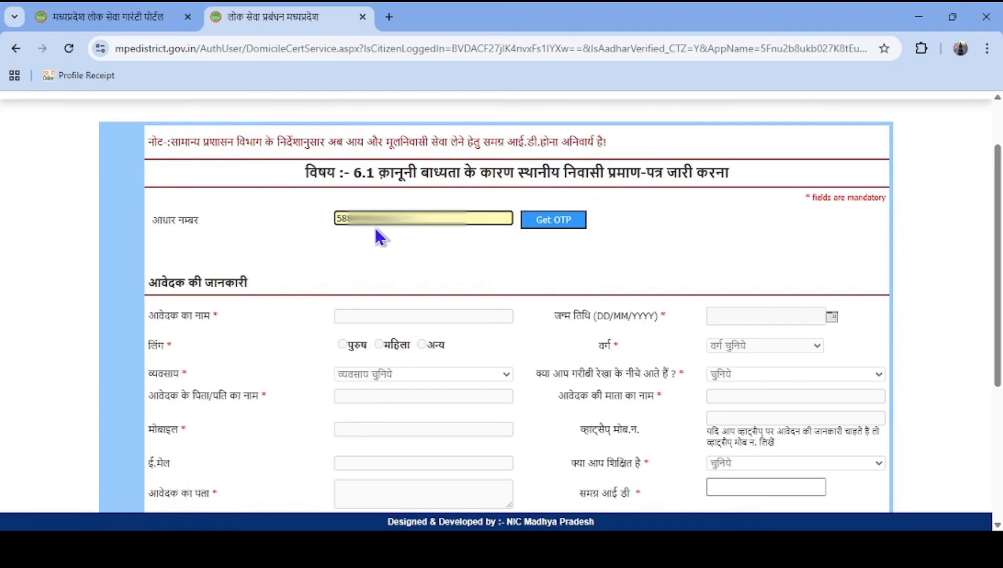
pyautogui.click(564, 232)
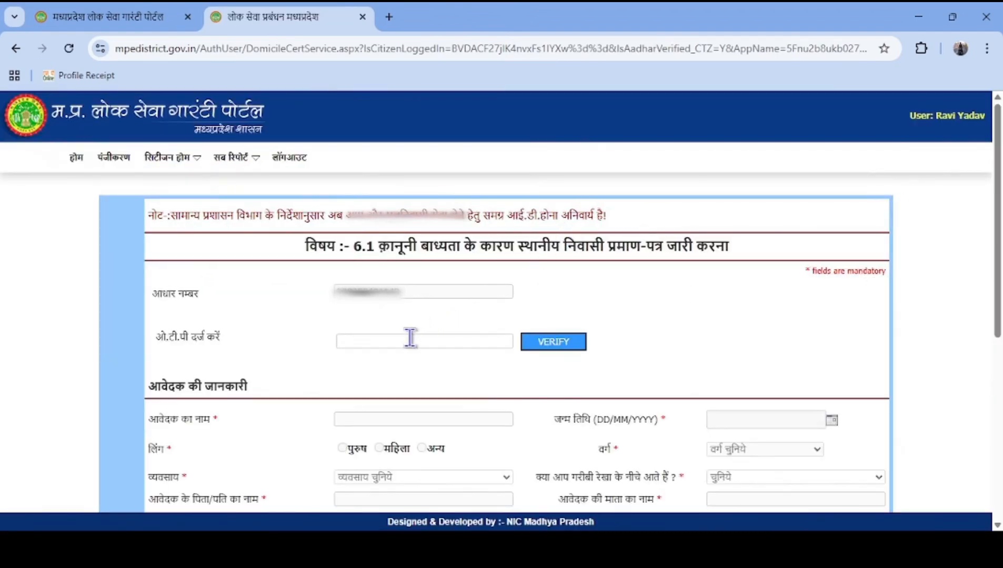
# - Enter the received OTP and verify the Aadhaar
pyautogui.click(410, 340)
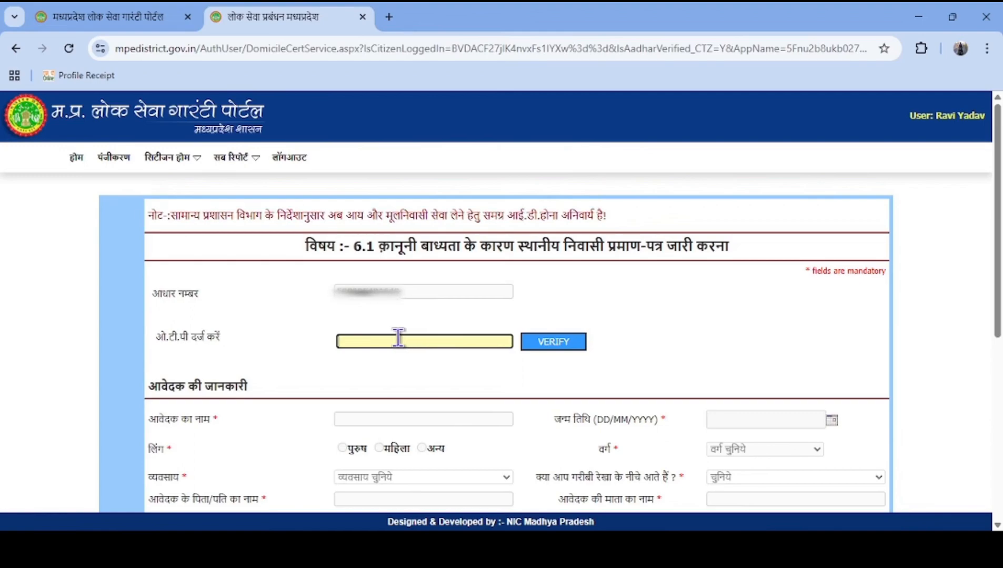
pyautogui.click(534, 350)
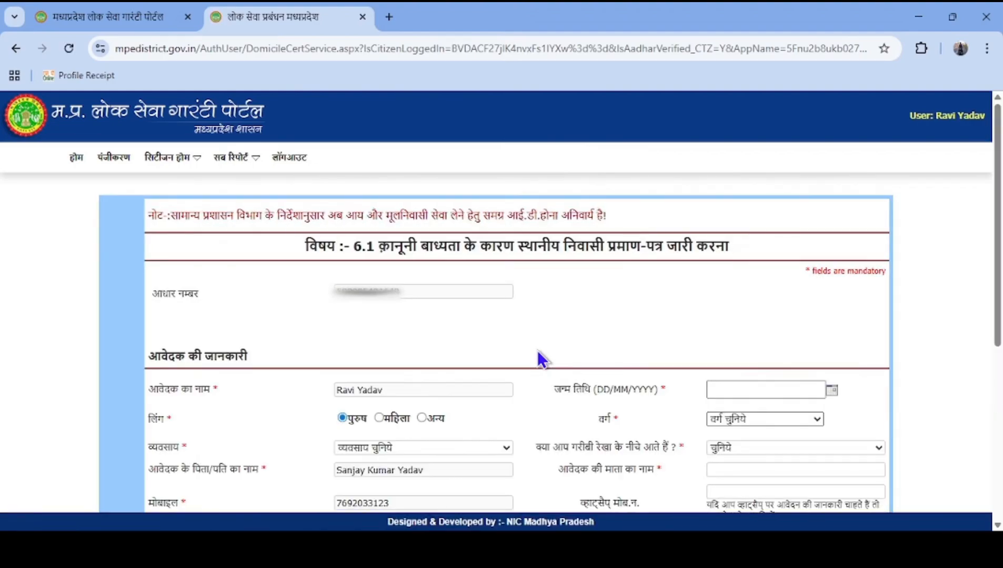
# - Pick the applicant's date of birth from the calendar next to the जन्म तिथि field
pyautogui.scroll(-4, 544, 360)
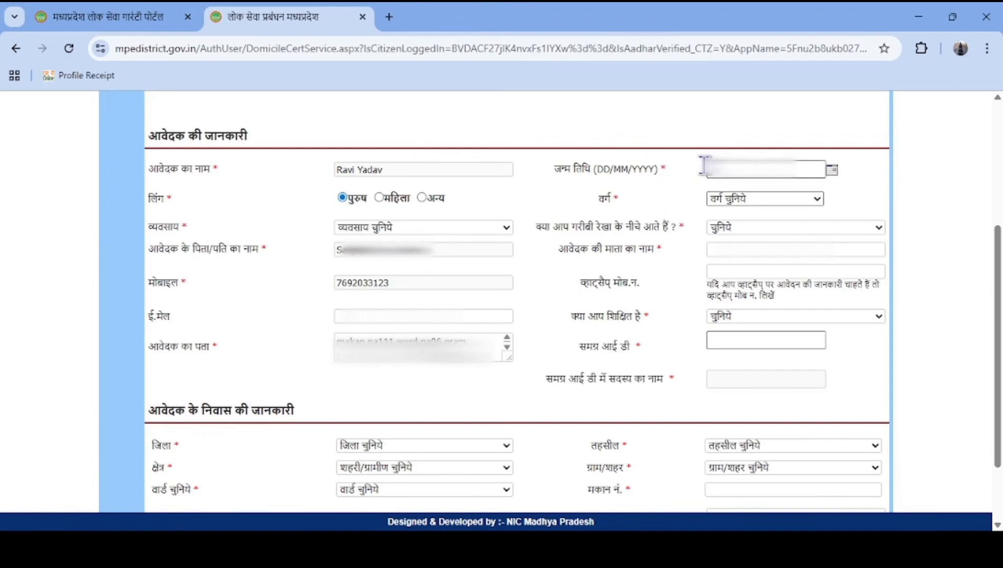
pyautogui.click(722, 179)
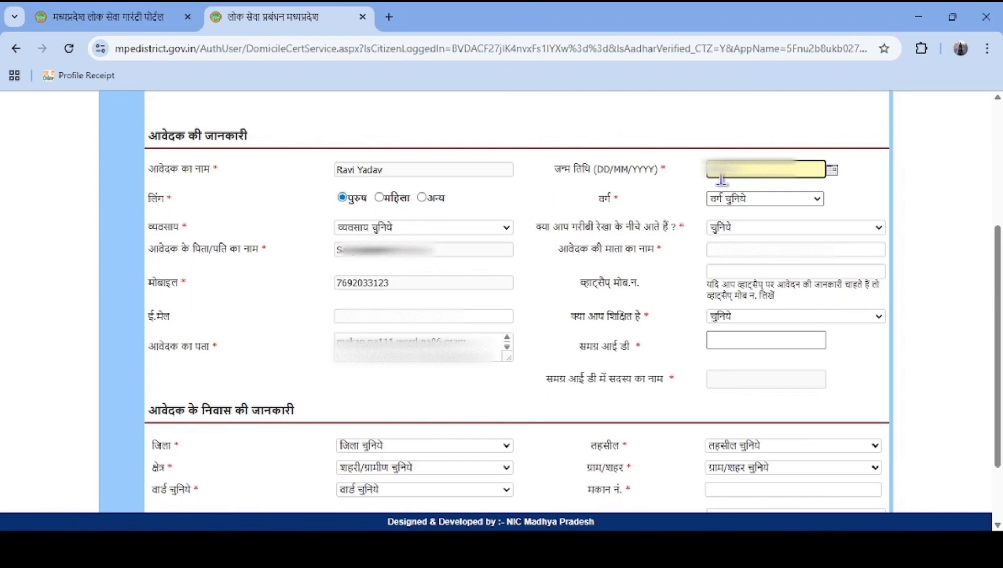
pyautogui.click(830, 171)
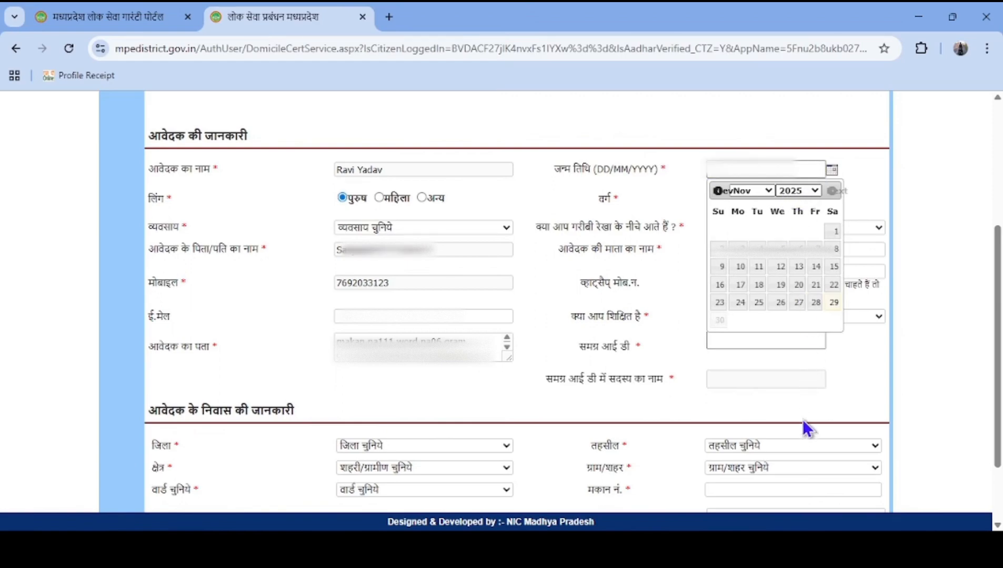
pyautogui.click(807, 277)
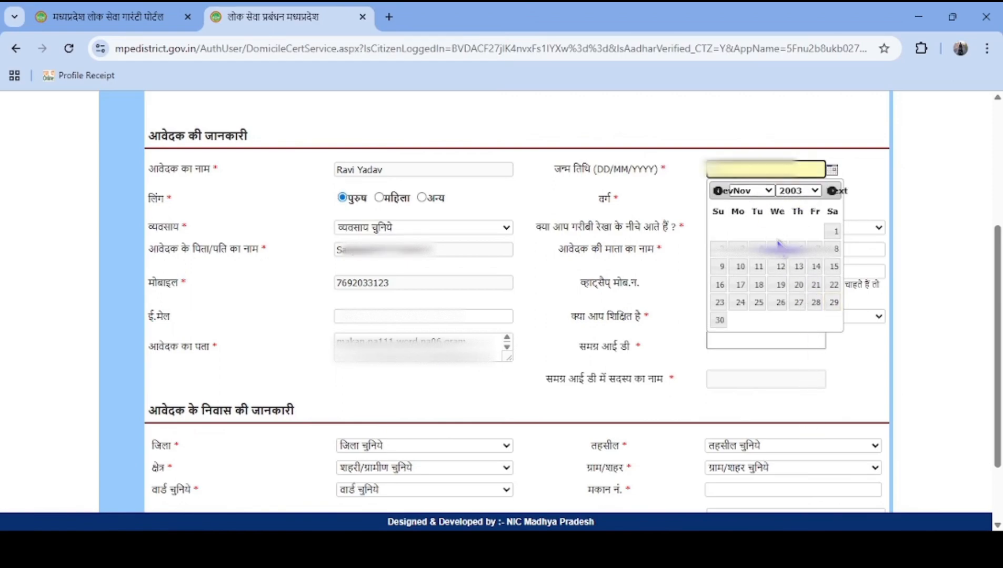
pyautogui.click(760, 267)
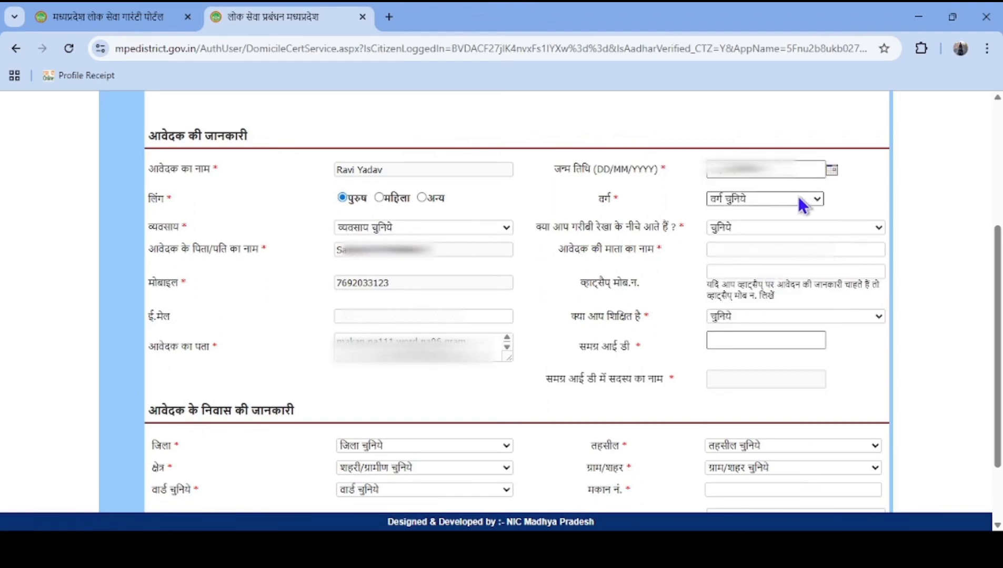
# - Set the category (वर्ग) to पिछड़ा वर्ग and the below-poverty-line answer to हाँ
pyautogui.click(775, 273)
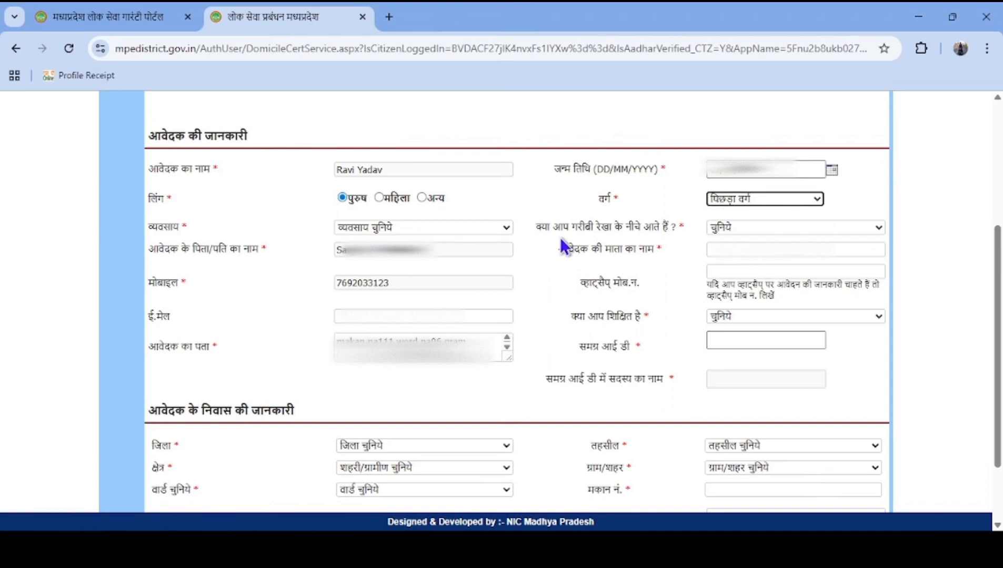
pyautogui.click(725, 231)
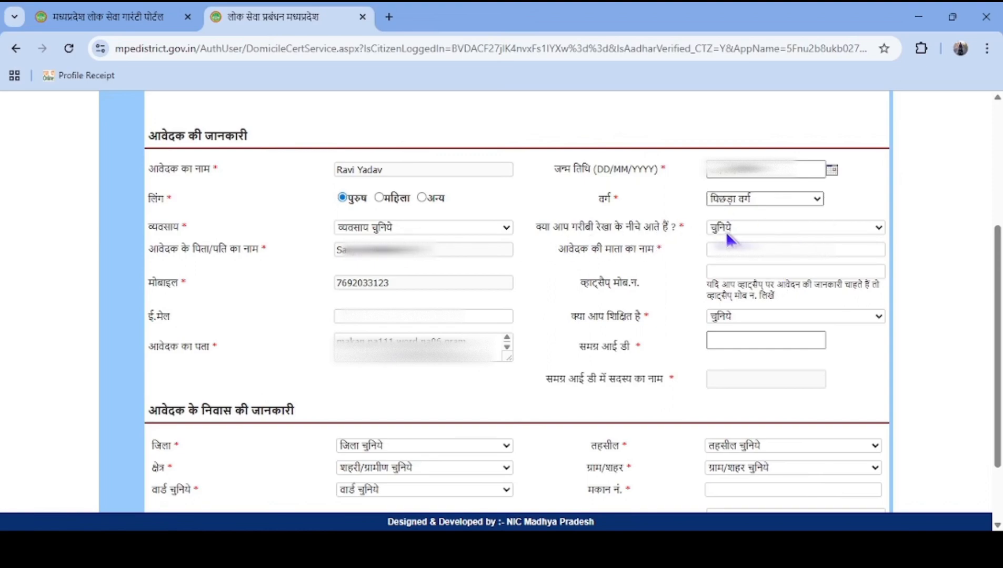
pyautogui.click(772, 273)
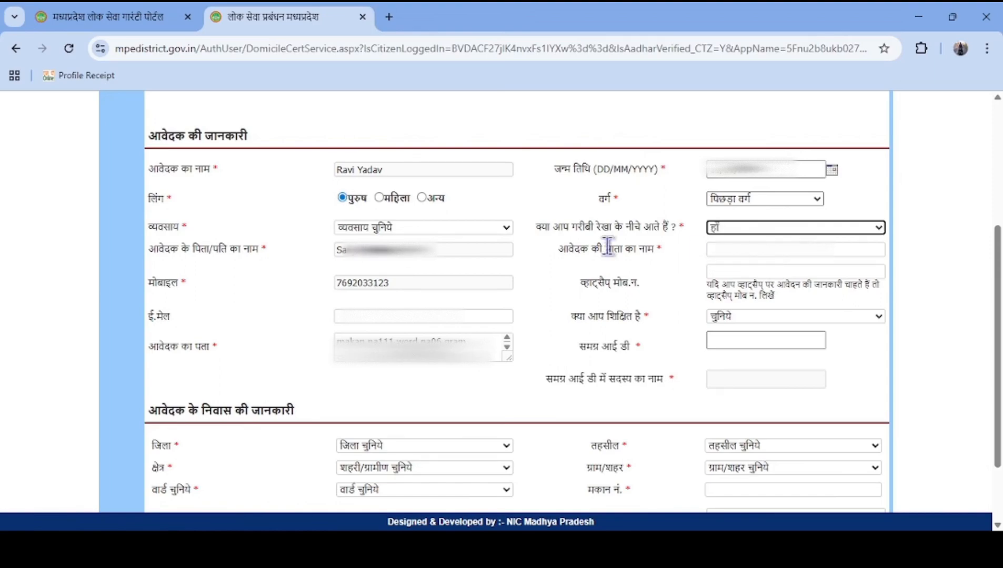
# - Set the occupation to विद्यार्थी and enter the mother's name
pyautogui.click(371, 228)
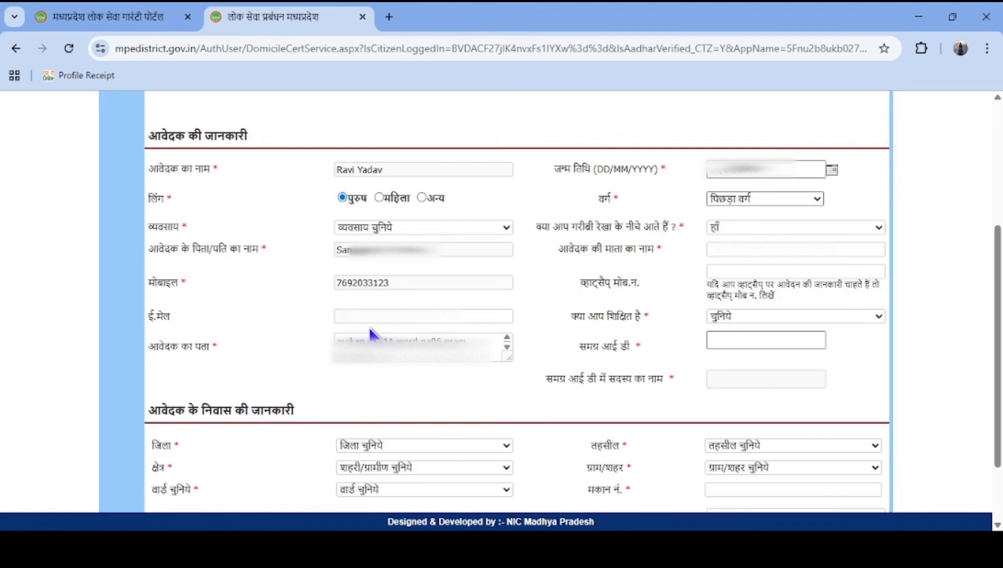
pyautogui.click(360, 261)
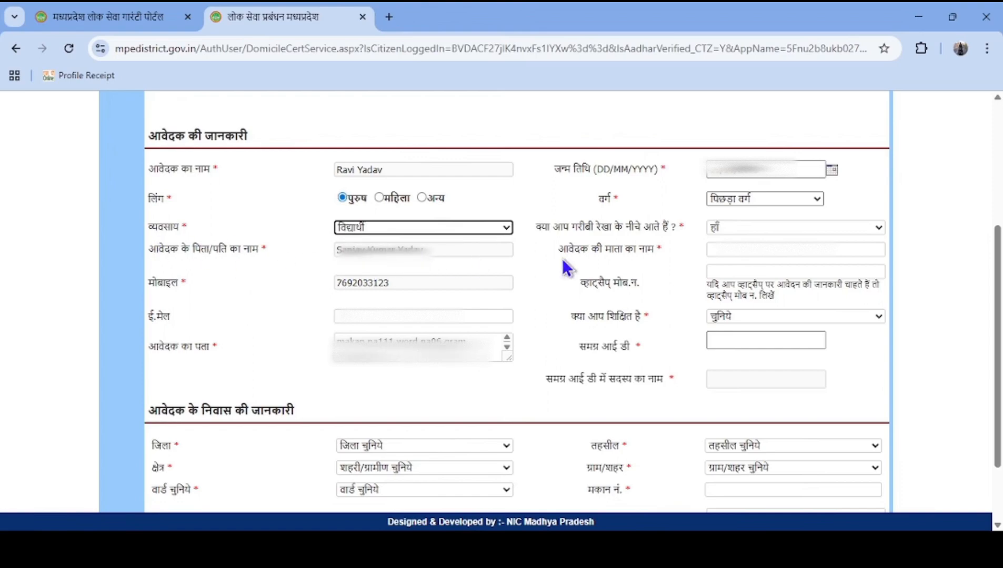
pyautogui.click(745, 249)
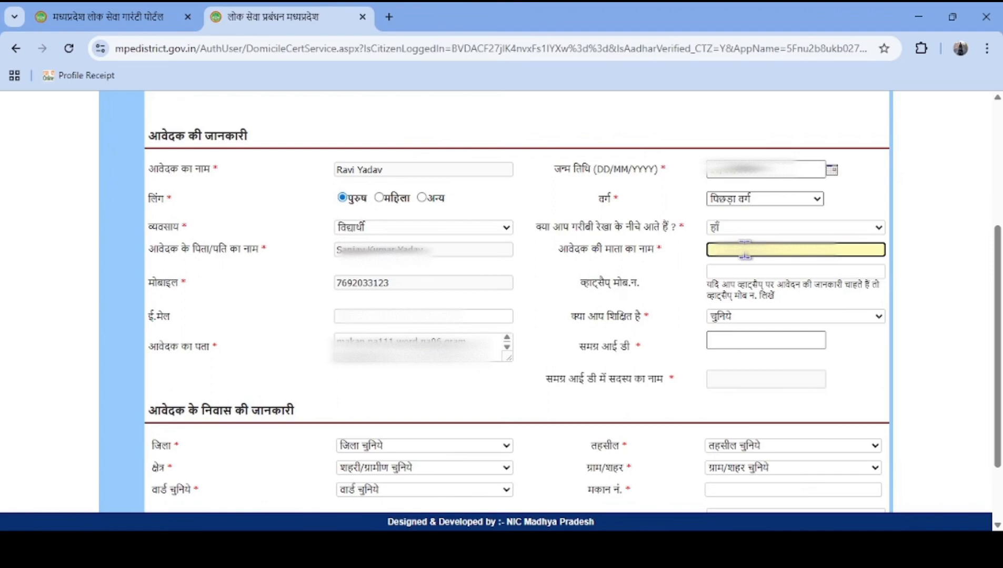
# - Enter the applicant's e-mail address
pyautogui.click(366, 320)
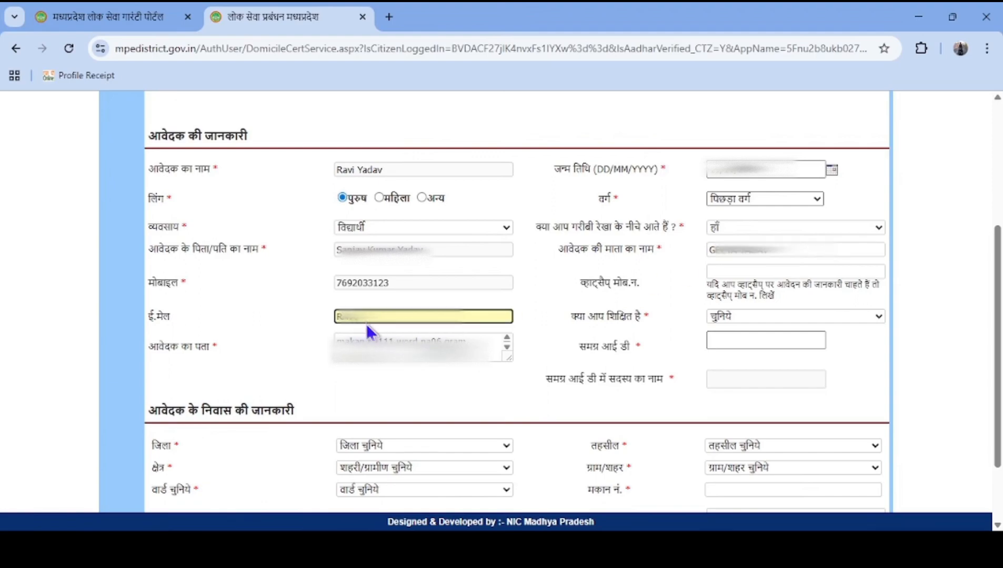
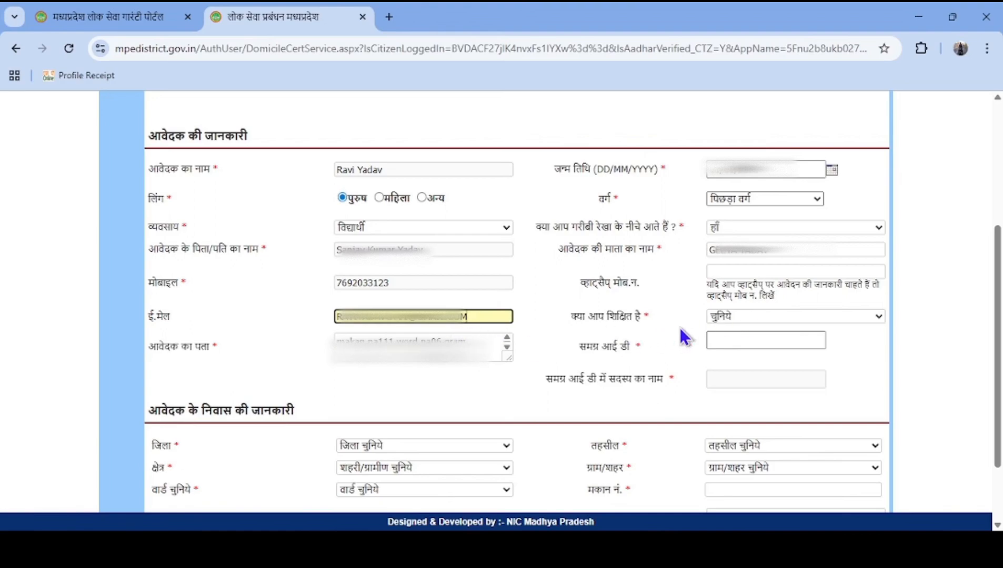
# - Answer हाँ to the educated question and enter the applicant's Samagra ID
pyautogui.click(746, 340)
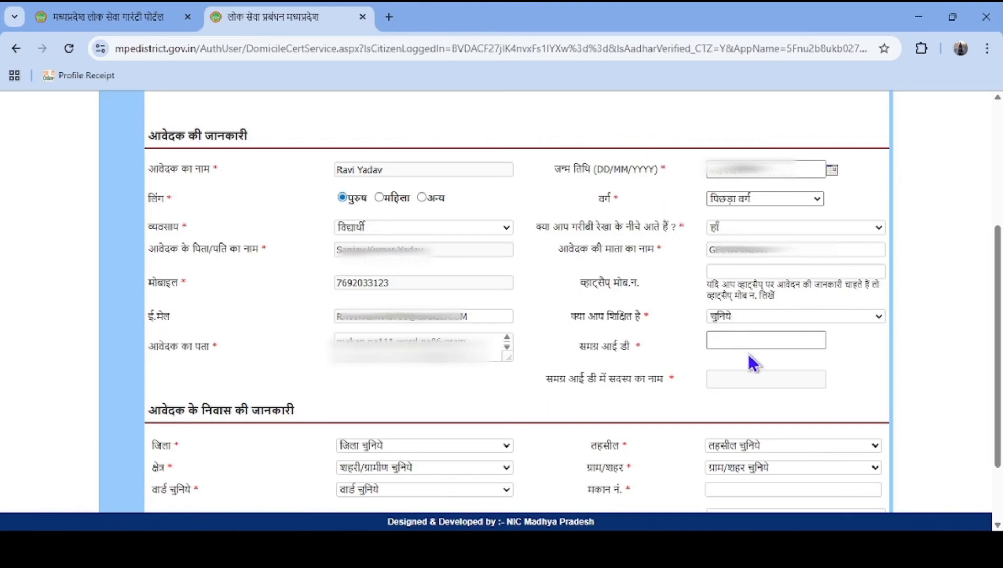
pyautogui.click(748, 355)
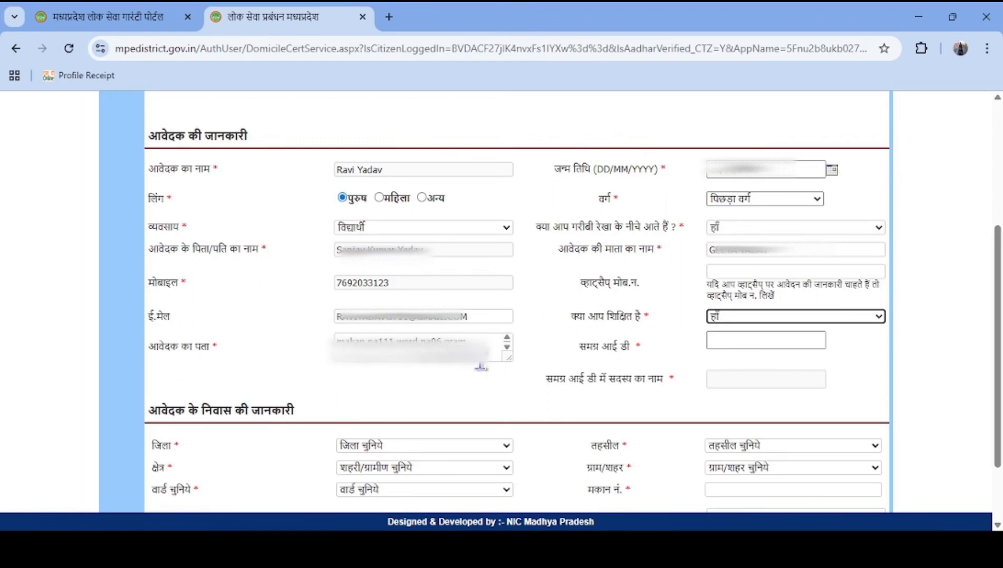
pyautogui.click(729, 341)
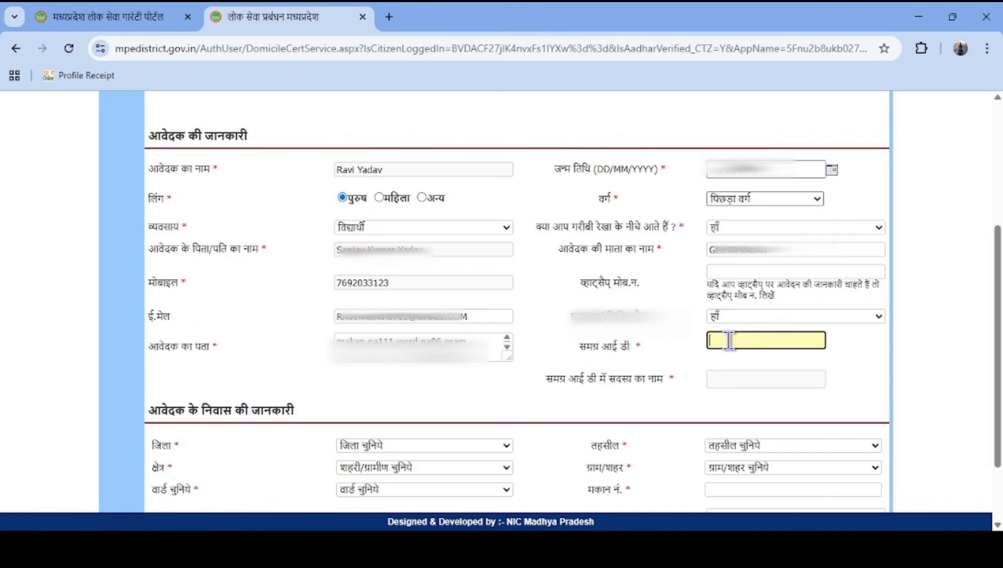
pyautogui.click(723, 378)
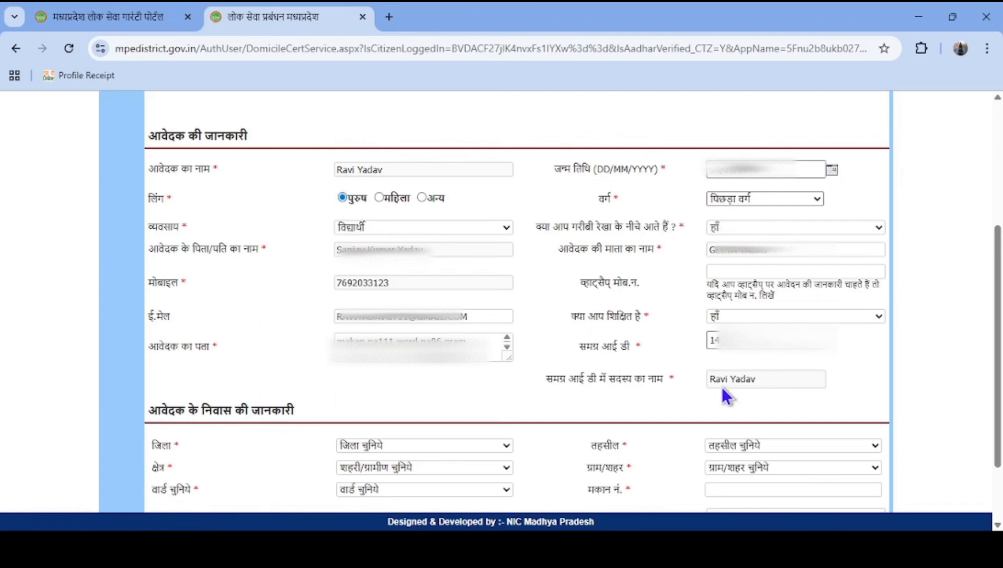
# - Set the residence area to ग्रामीण and the village to GadaSarai Mal. Gadasarai
pyautogui.scroll(-2, 733, 389)
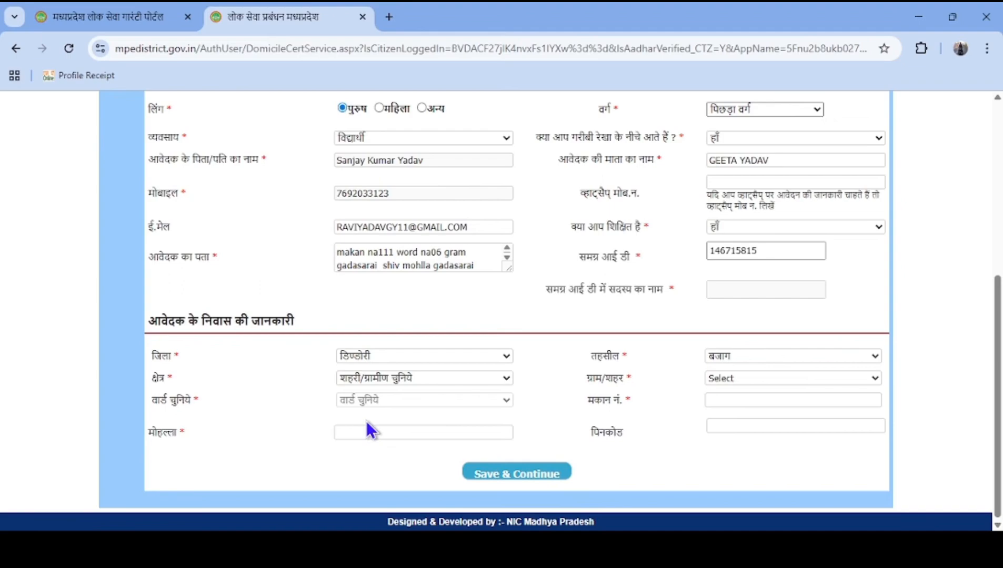
pyautogui.click(367, 433)
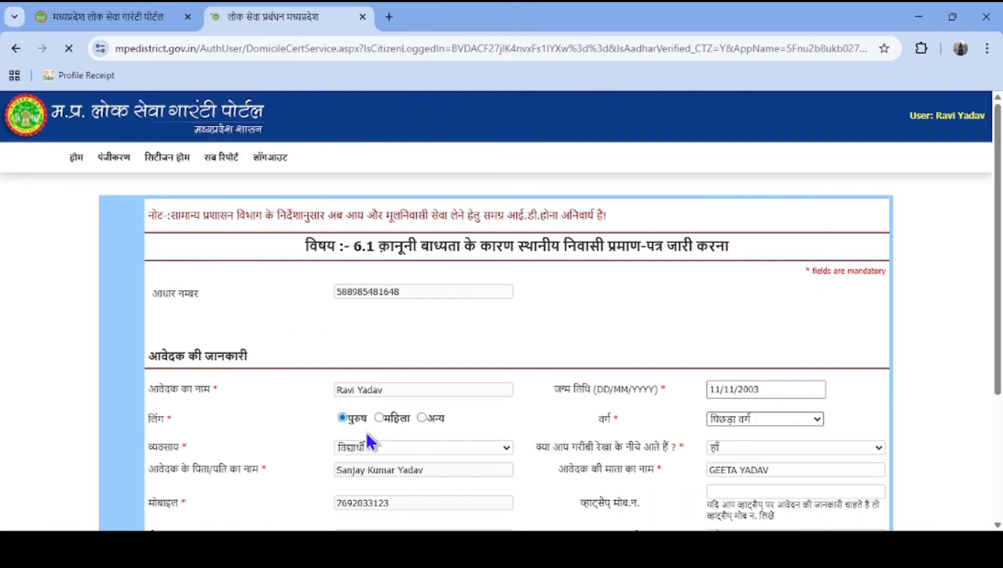
pyautogui.scroll(-5, 432, 418)
pyautogui.scroll(-1, 433, 415)
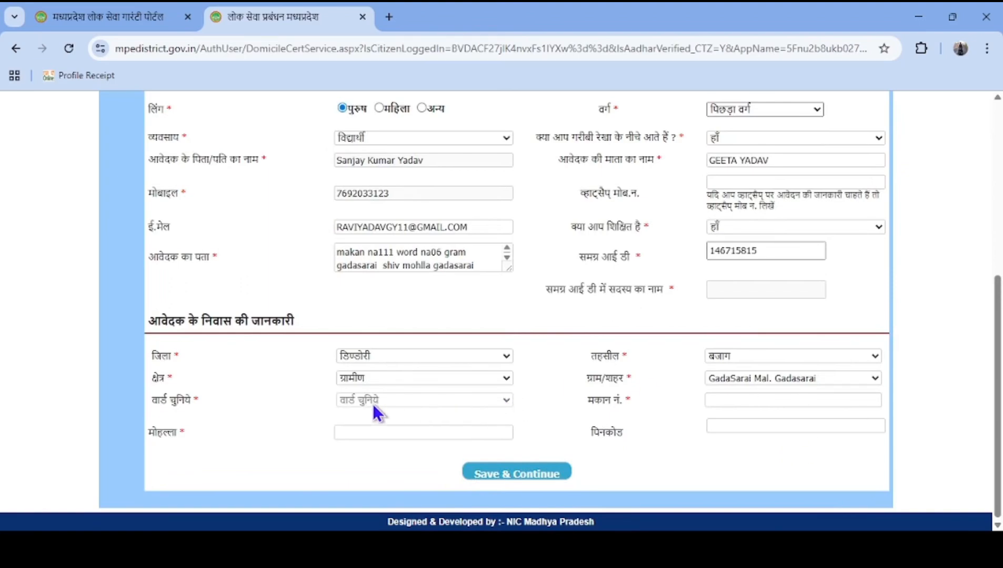
# - Enter the house number and the mohalla of the applicant's residence
pyautogui.click(735, 400)
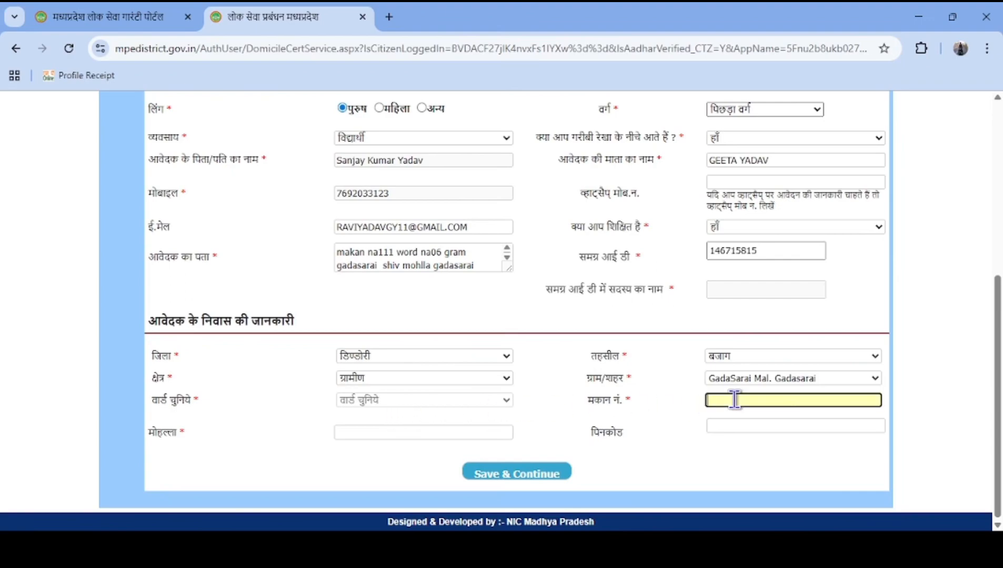
pyautogui.click(406, 432)
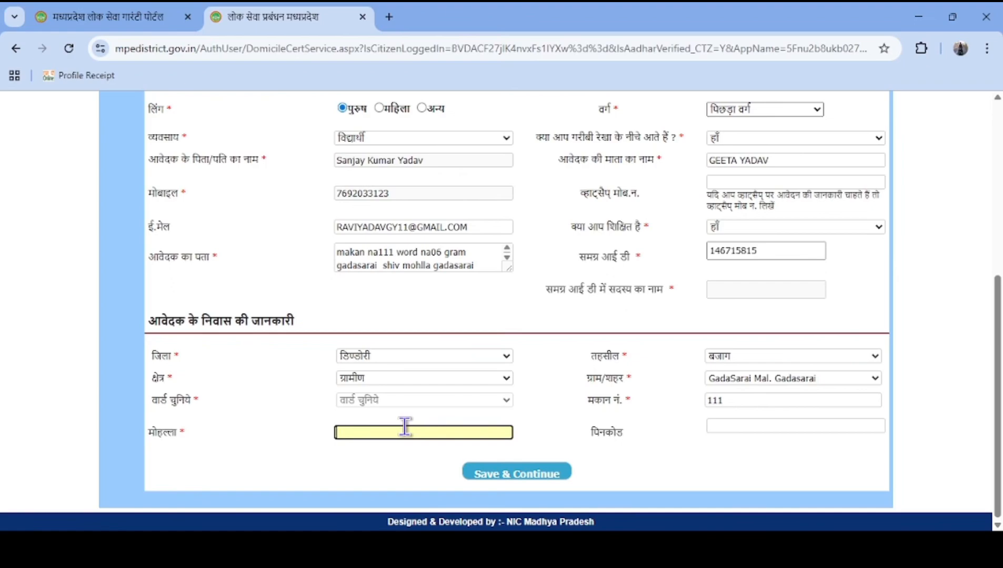
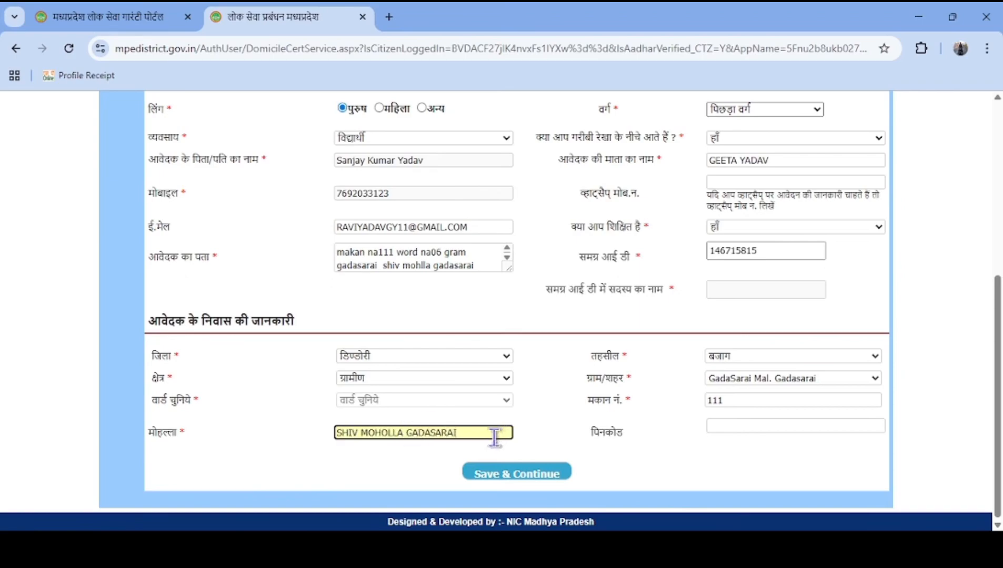
# - Enter the postal PIN code and save and continue the form
pyautogui.click(719, 426)
pyautogui.write('481882')
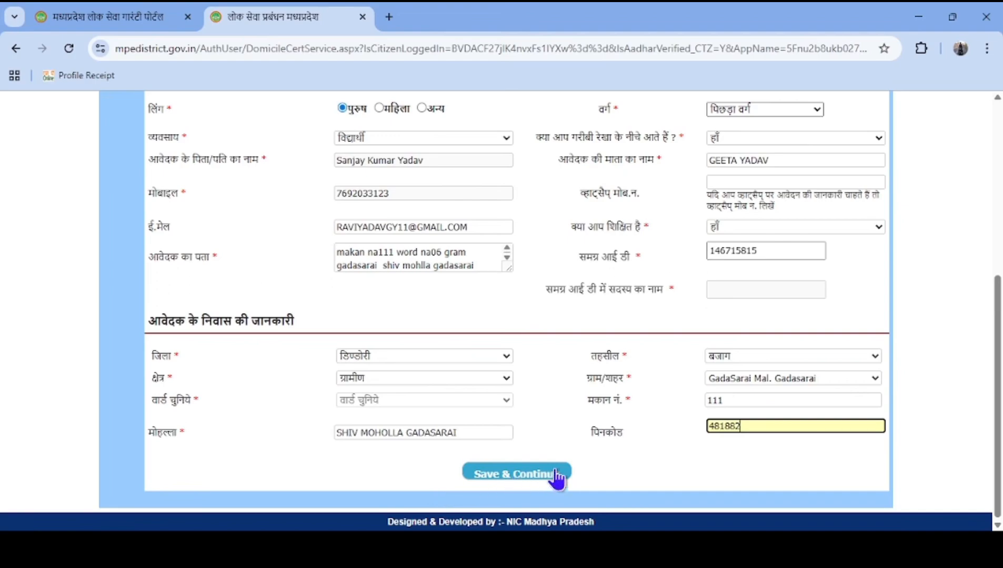
pyautogui.click(508, 476)
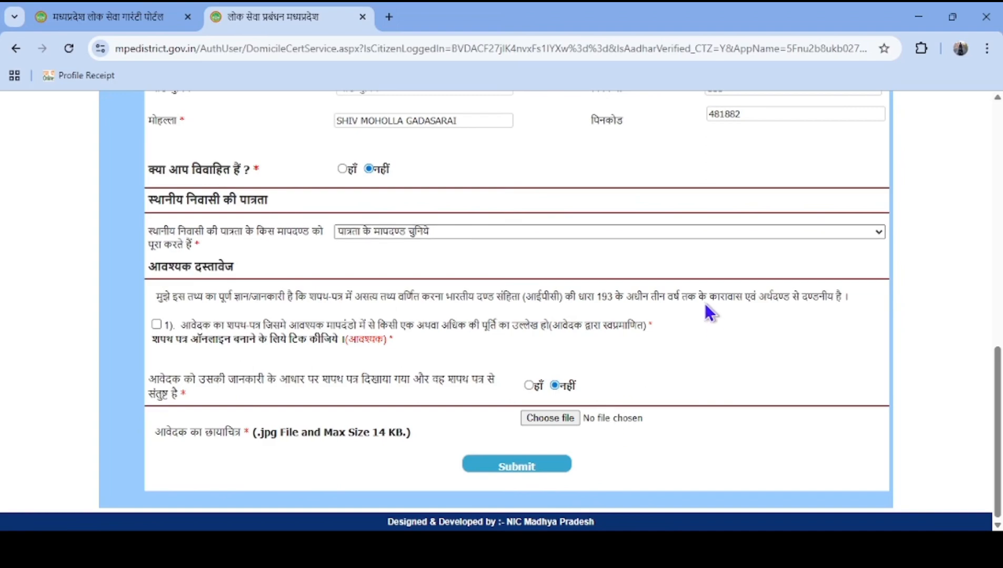
# - Choose eligibility criterion 3.2, continuous residence in Madhya Pradesh for at least 15 years
pyautogui.click(551, 287)
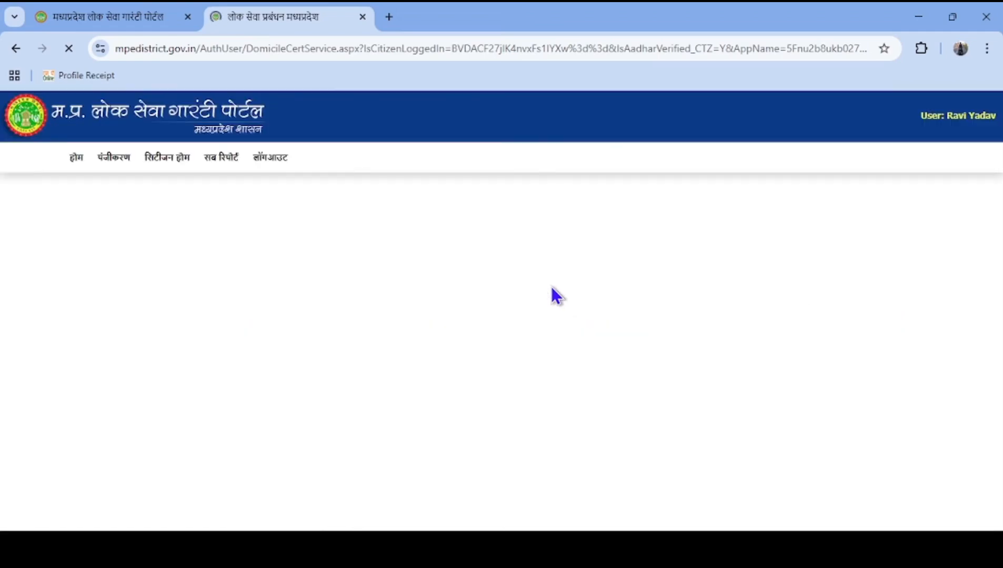
pyautogui.scroll(-5, 553, 293)
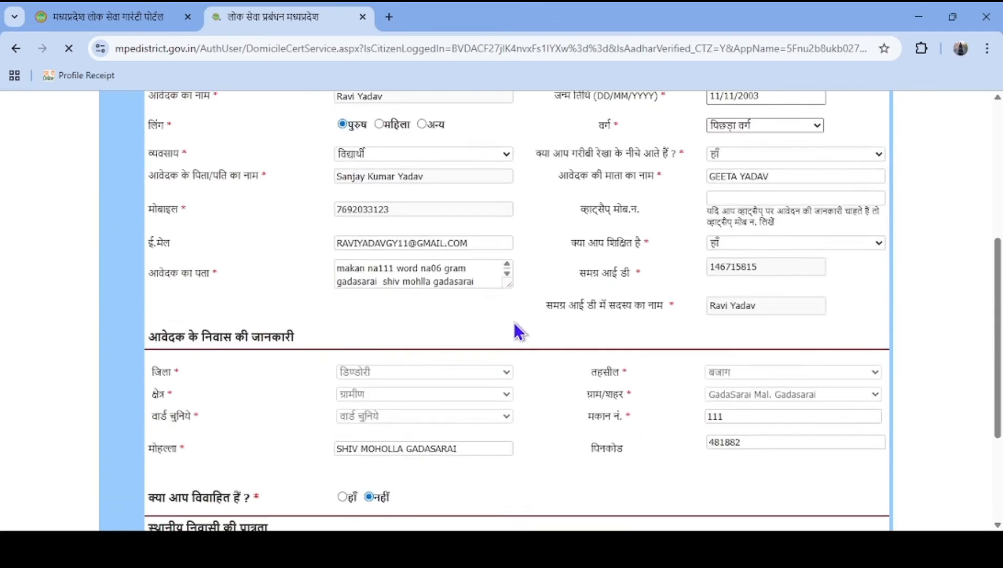
pyautogui.scroll(-3, 518, 331)
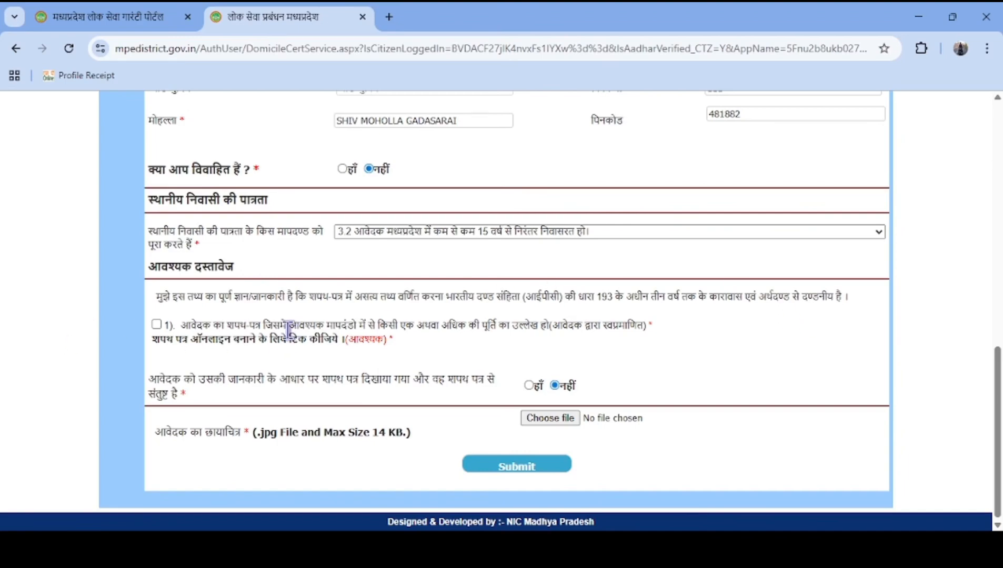
# - Tick the option to generate the online self-declared affidavit and review its contents
pyautogui.click(156, 324)
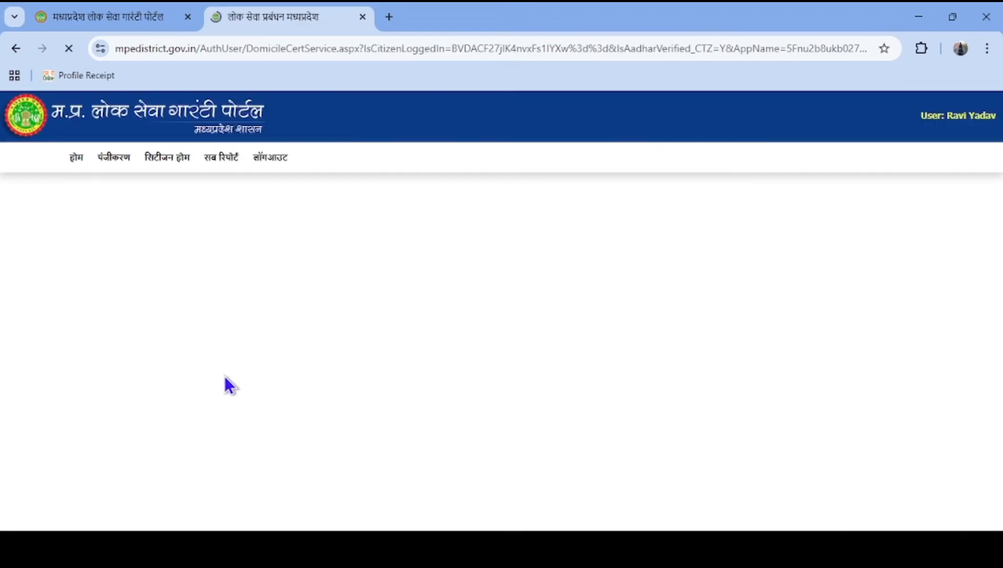
pyautogui.scroll(-8, 246, 379)
pyautogui.scroll(-6, 247, 374)
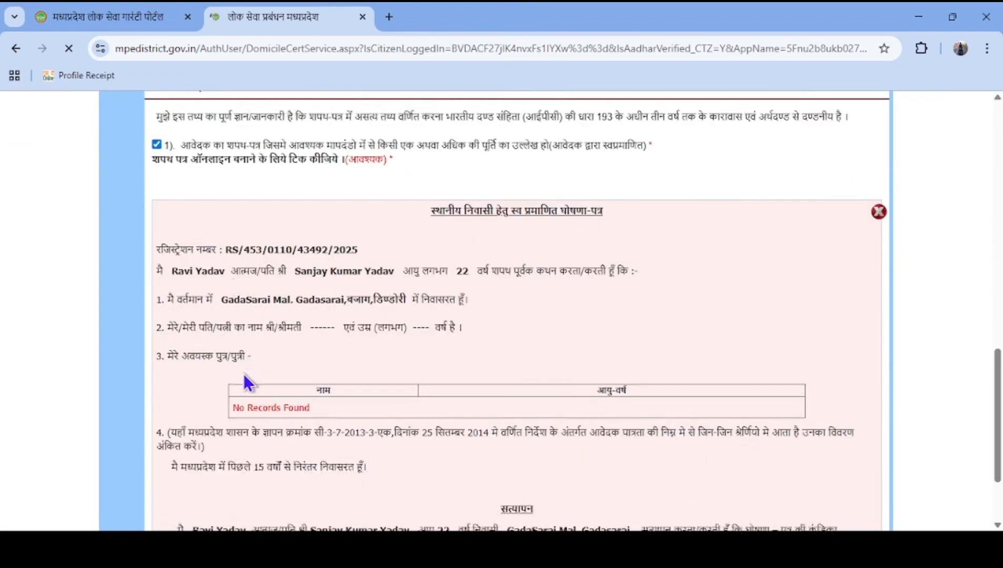
pyautogui.scroll(2, 239, 361)
pyautogui.scroll(1, 216, 259)
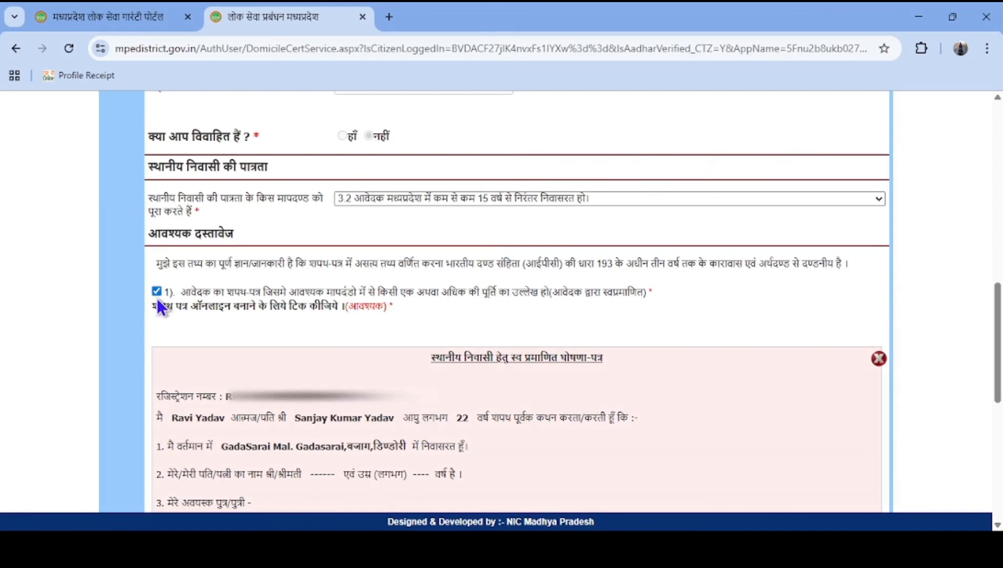
pyautogui.scroll(-2, 247, 300)
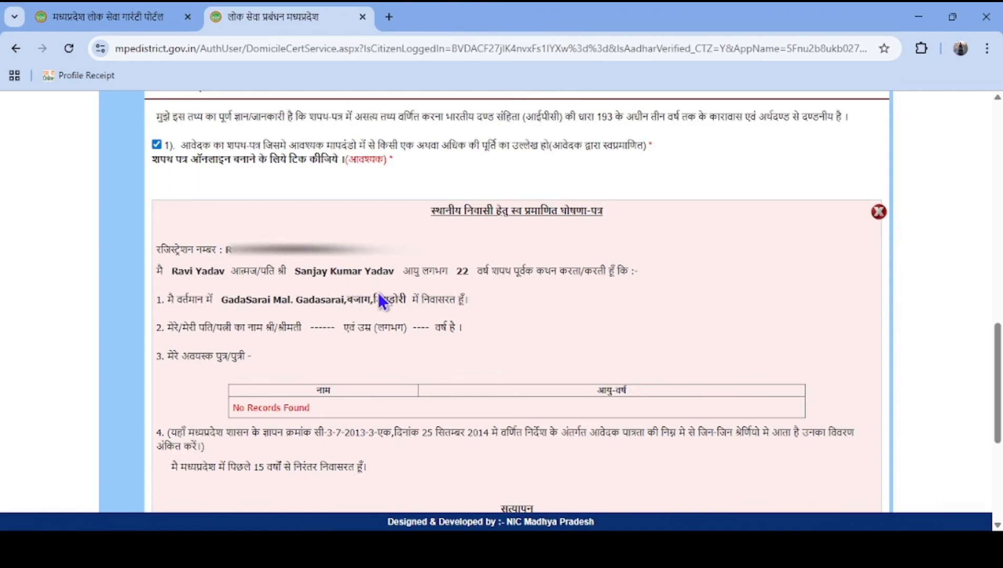
pyautogui.scroll(-1, 413, 308)
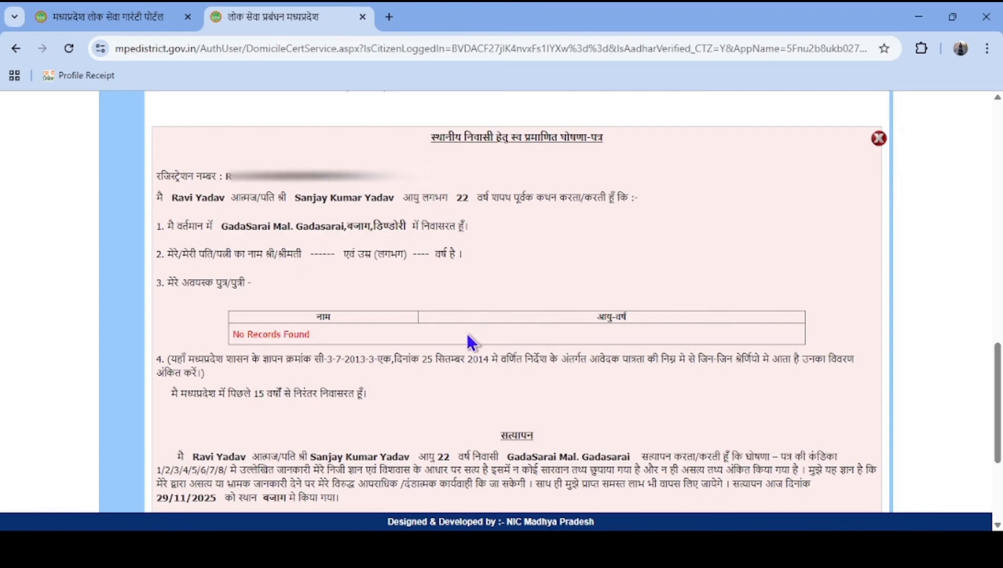
pyautogui.scroll(-4, 470, 335)
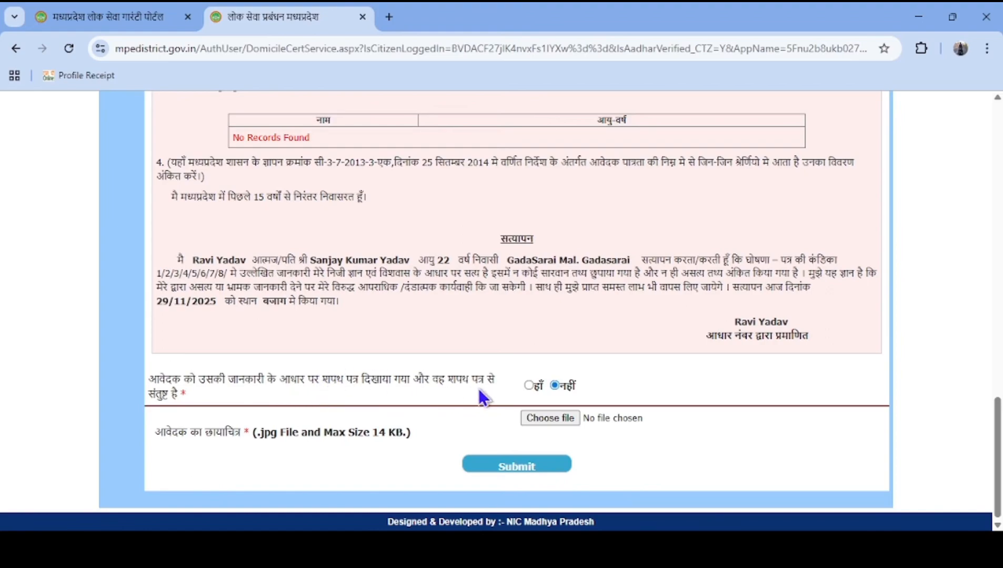
# - Answer हाँ to whether the applicant has seen and is satisfied with the affidavit
pyautogui.click(533, 386)
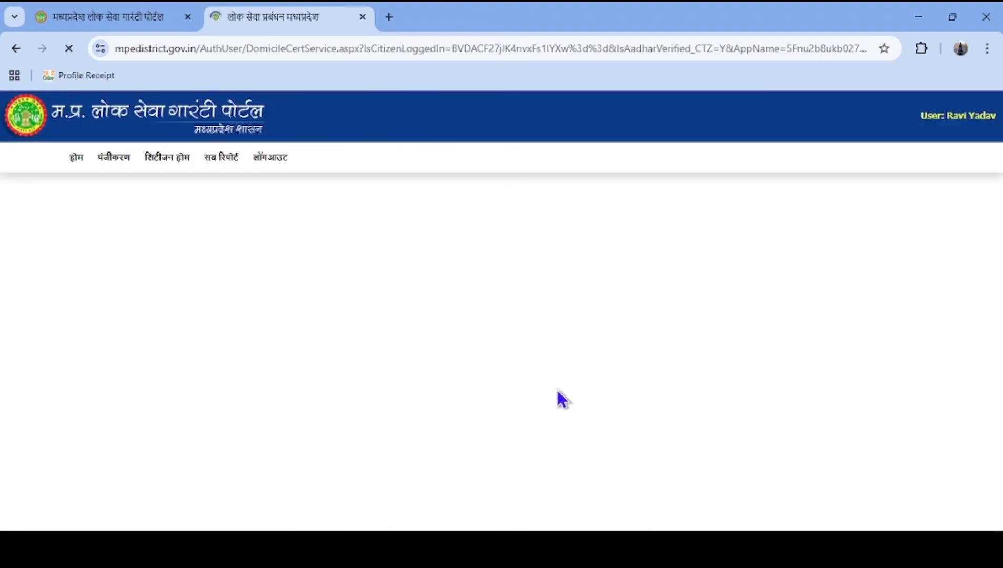
pyautogui.scroll(-15, 558, 393)
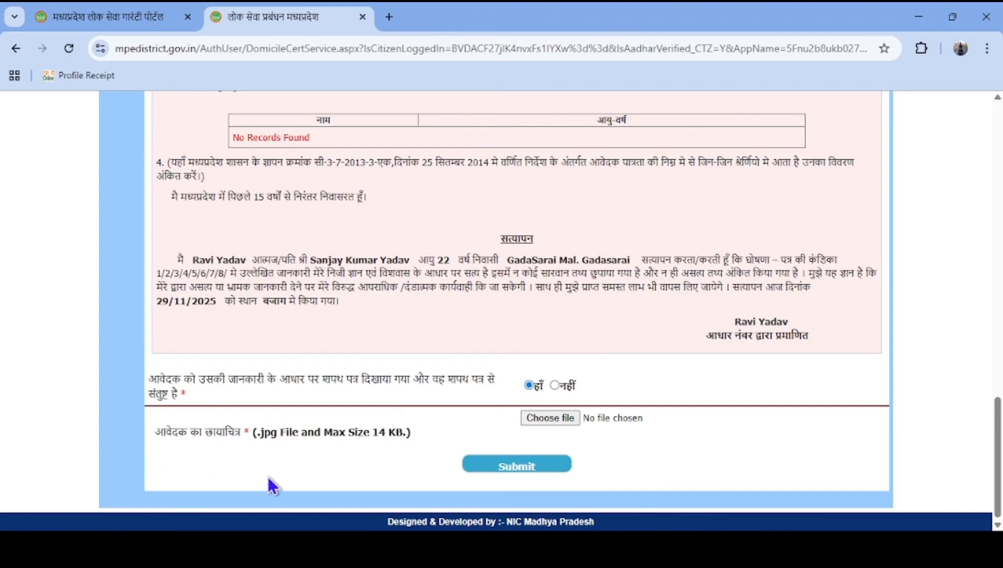
# - Attach the applicant photo RAVIPHOTO 70 KB.jpg and submit the application
pyautogui.click(547, 418)
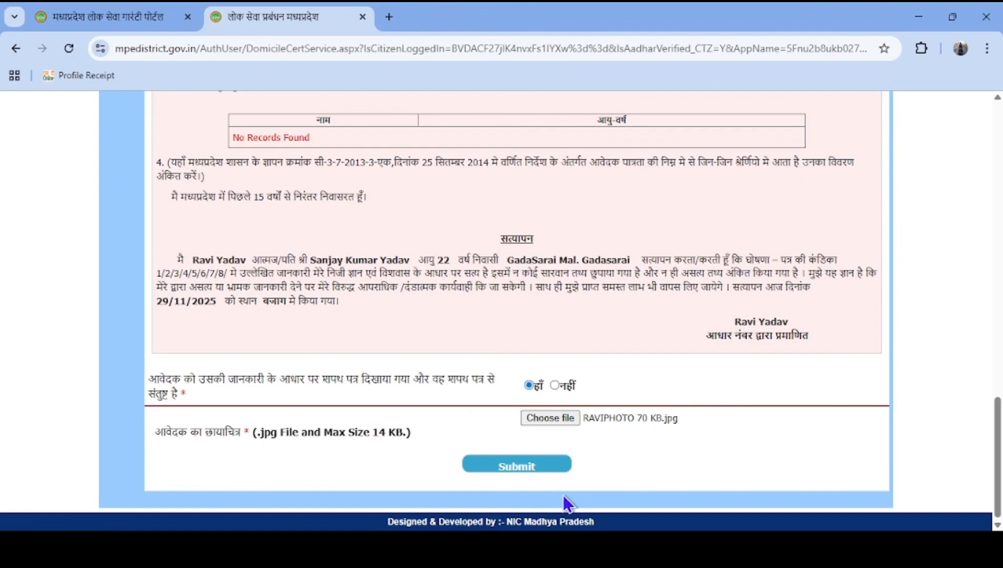
pyautogui.click(532, 470)
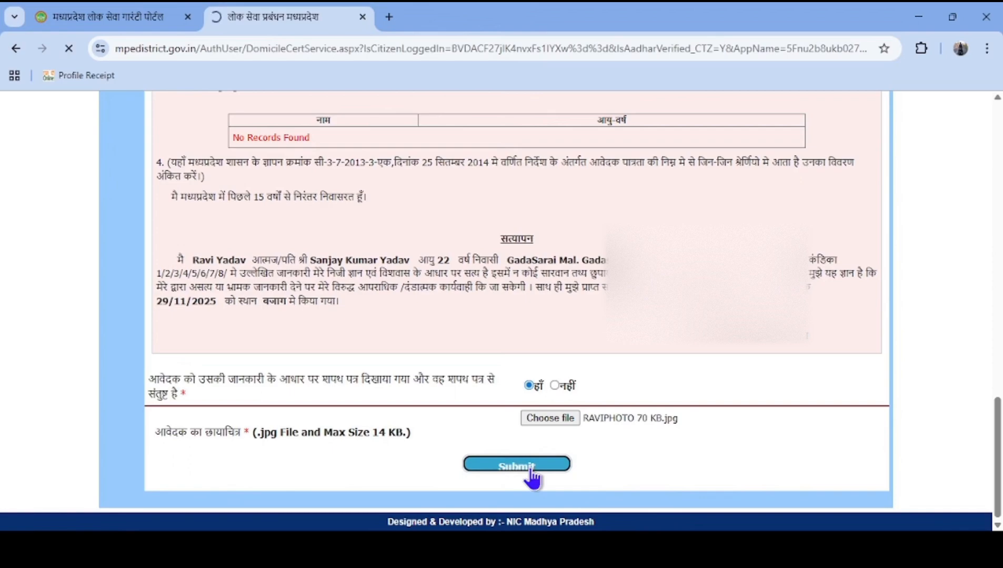